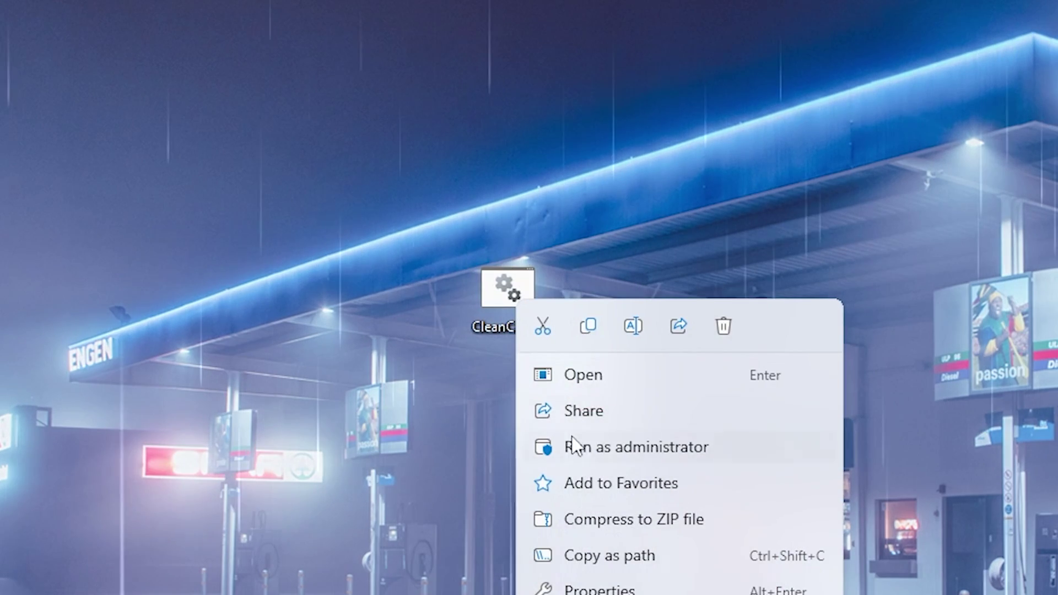
- Run the CleanCache file as administrator to bring up its 10-option cache menu
{"action": "left_click", "coordinate": [624, 449]}
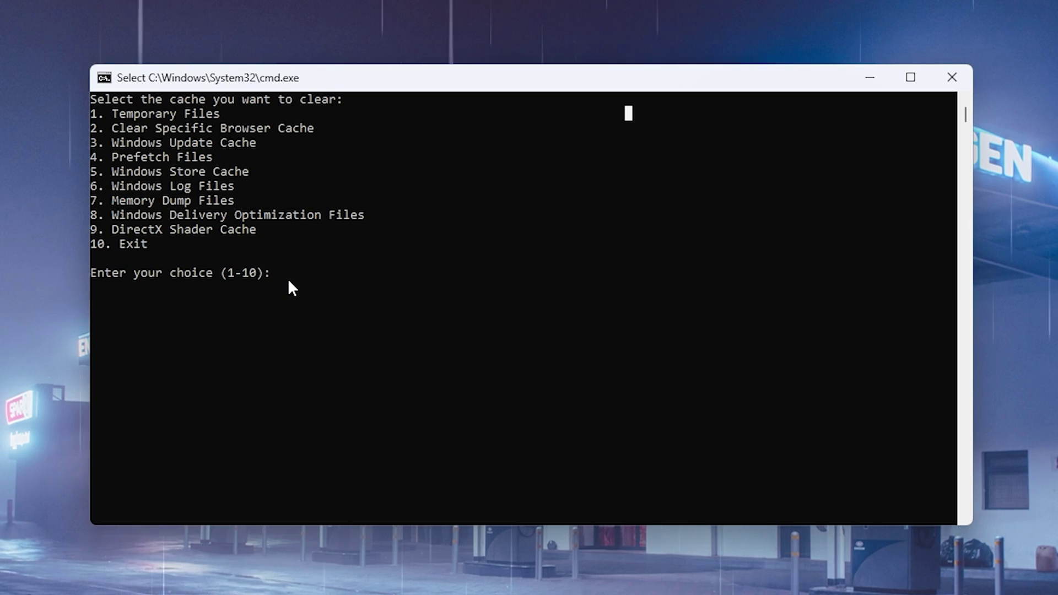
- Run CleanCache options 1 and 4 to clear Temporary Files and Prefetch Files
{"action": "type", "text": "1"}
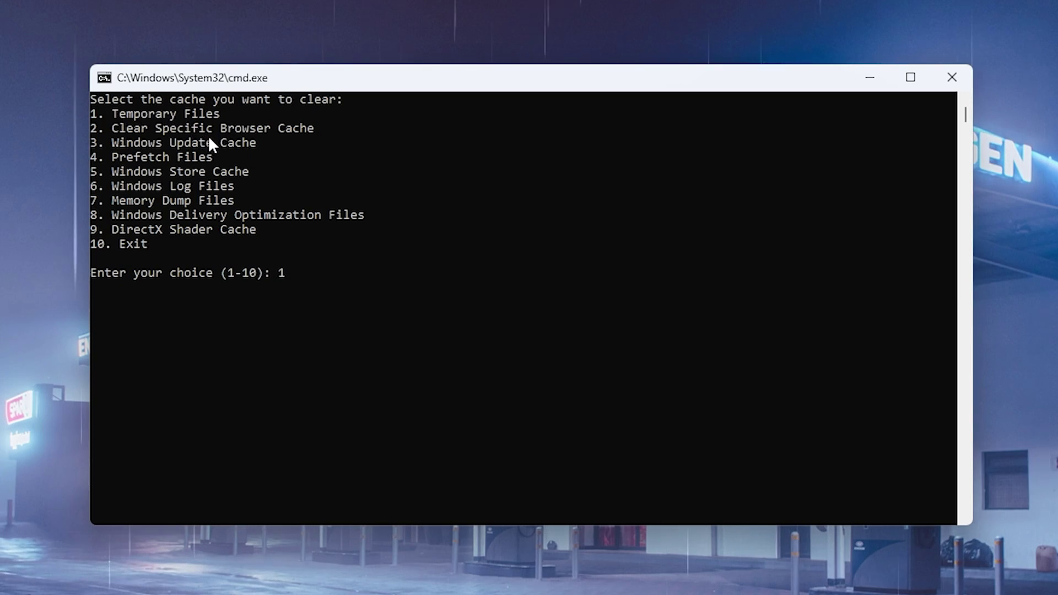
{"action": "key", "text": "Return"}
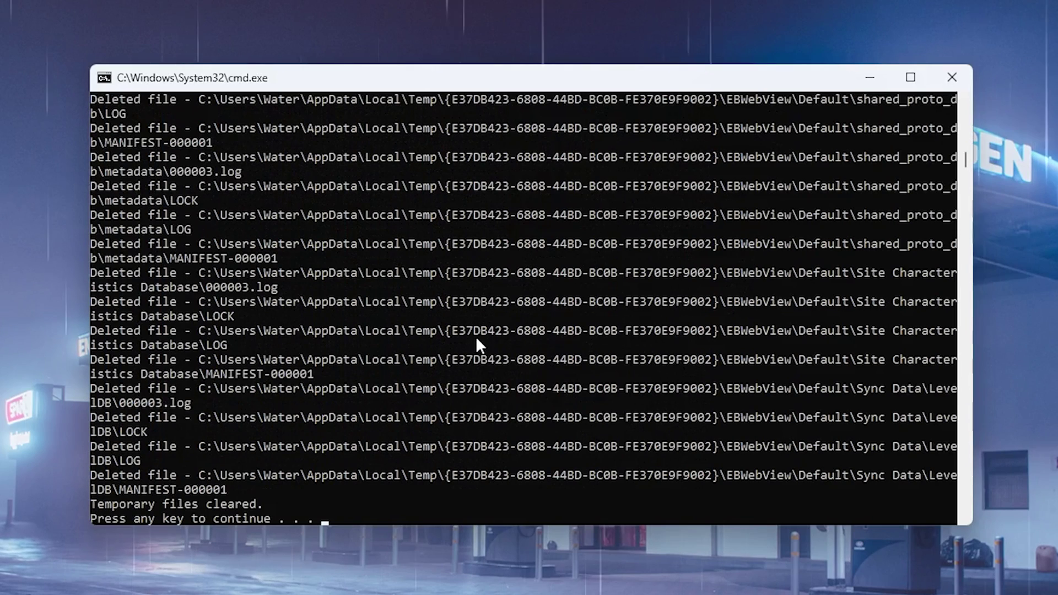
{"action": "key", "text": "Return"}
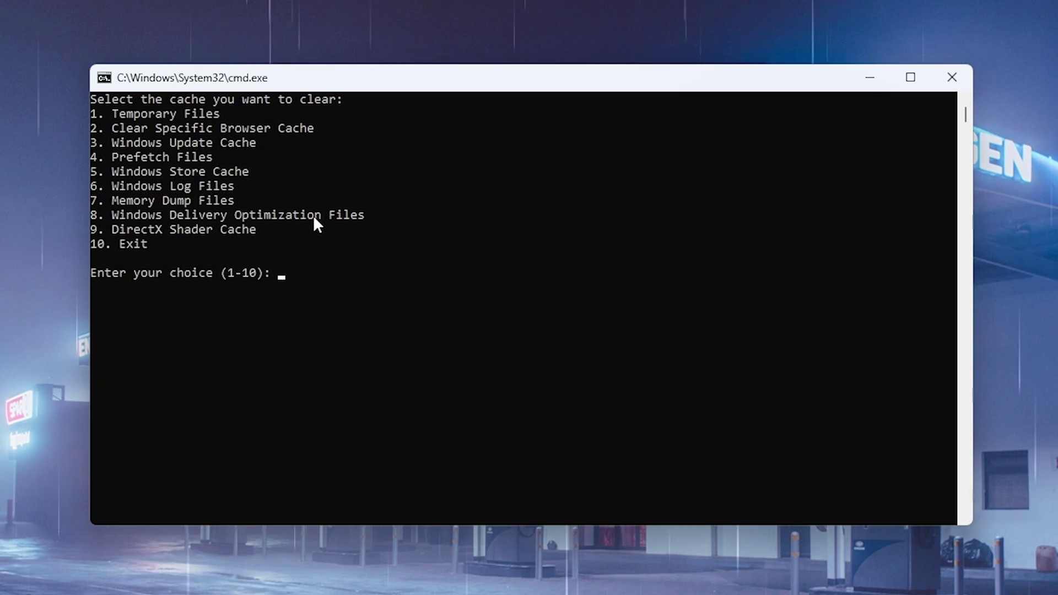
{"action": "type", "text": "4"}
{"action": "key", "text": "Return"}
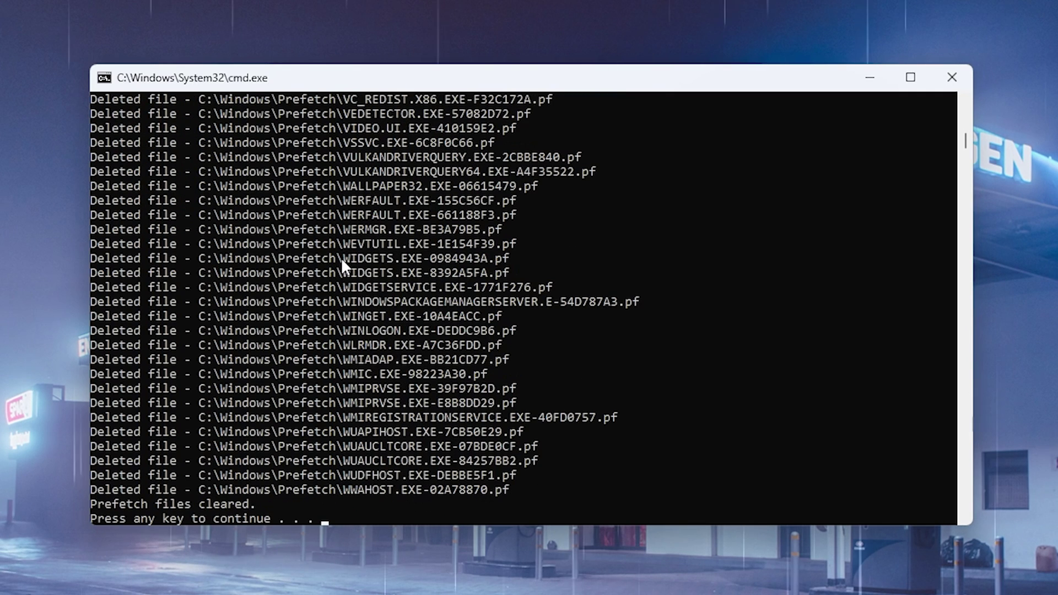
{"action": "key", "text": "Return"}
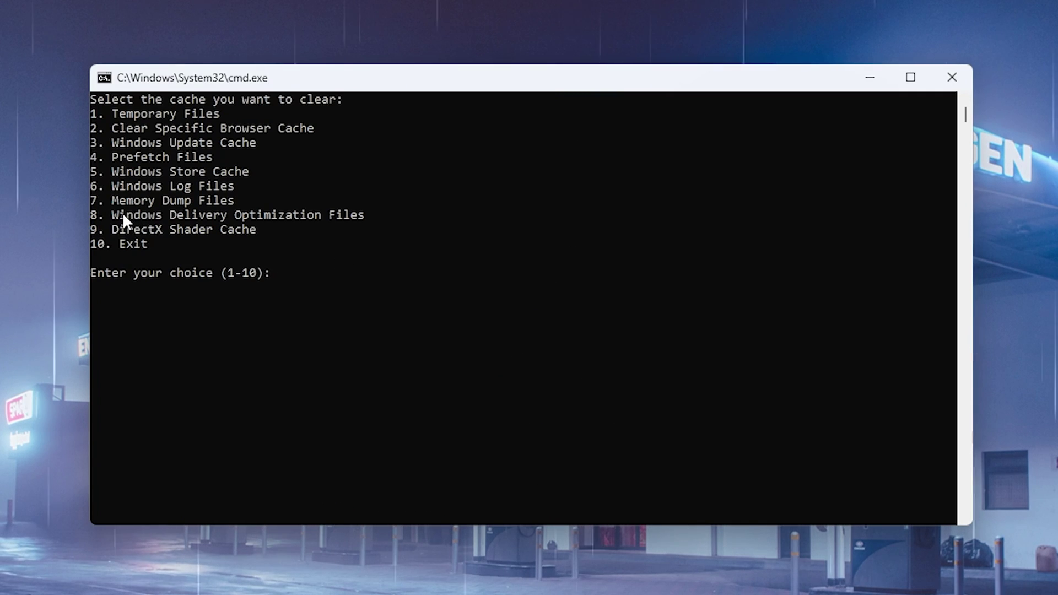
- Run options 8 and 9 to clear Delivery Optimization Files and DirectX Shader Cache
{"action": "type", "text": "8"}
{"action": "key", "text": "Return"}
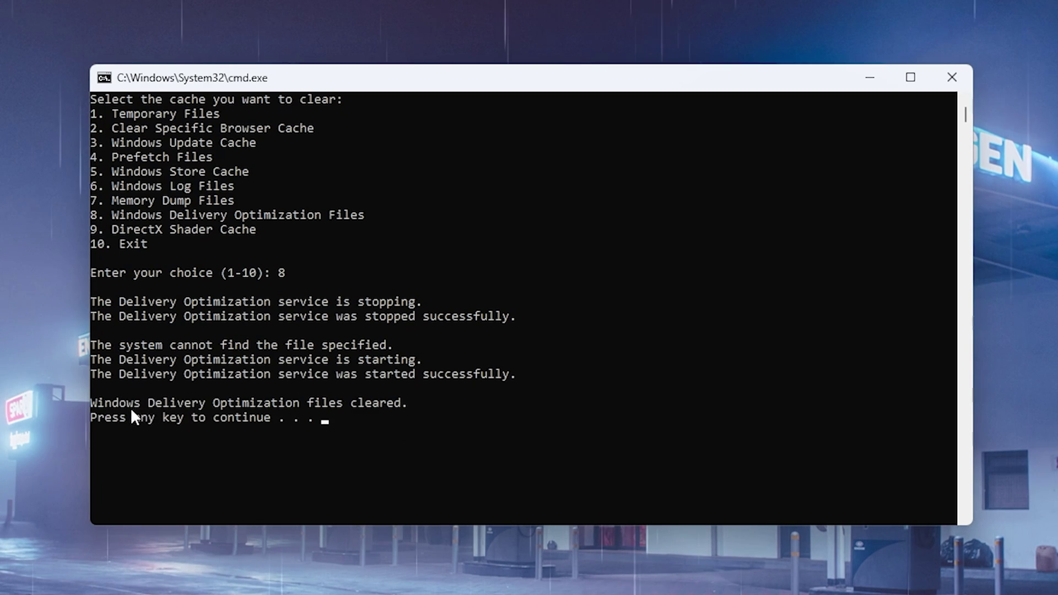
{"action": "key", "text": "Return"}
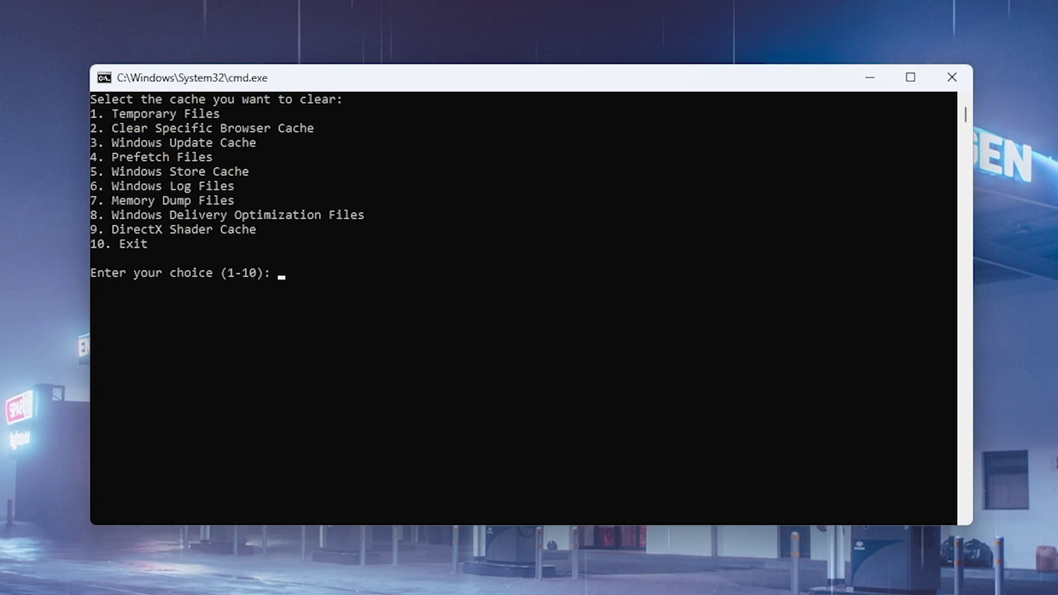
{"action": "type", "text": "9"}
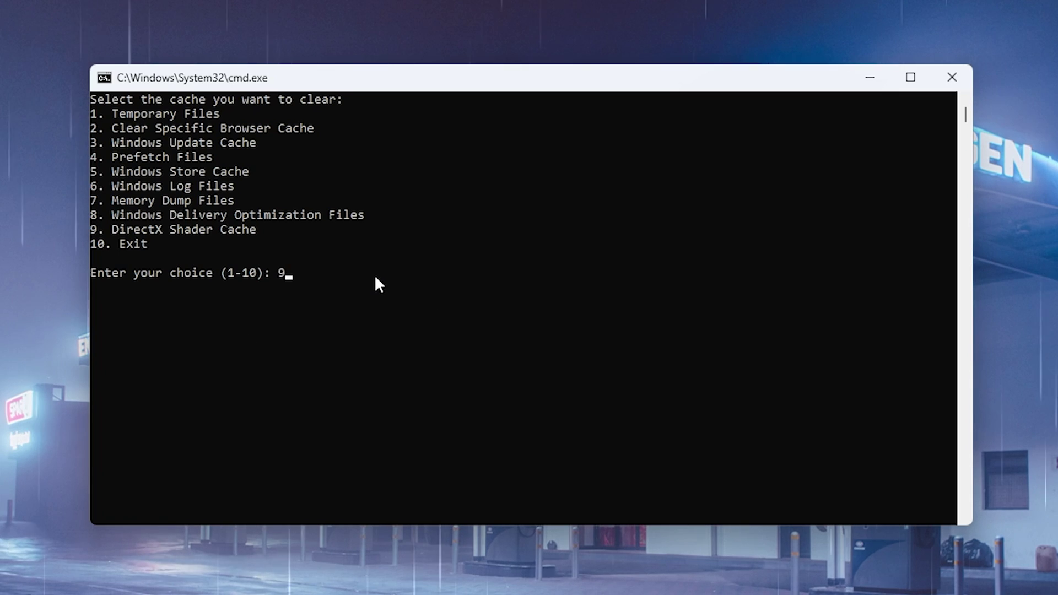
{"action": "key", "text": "Return"}
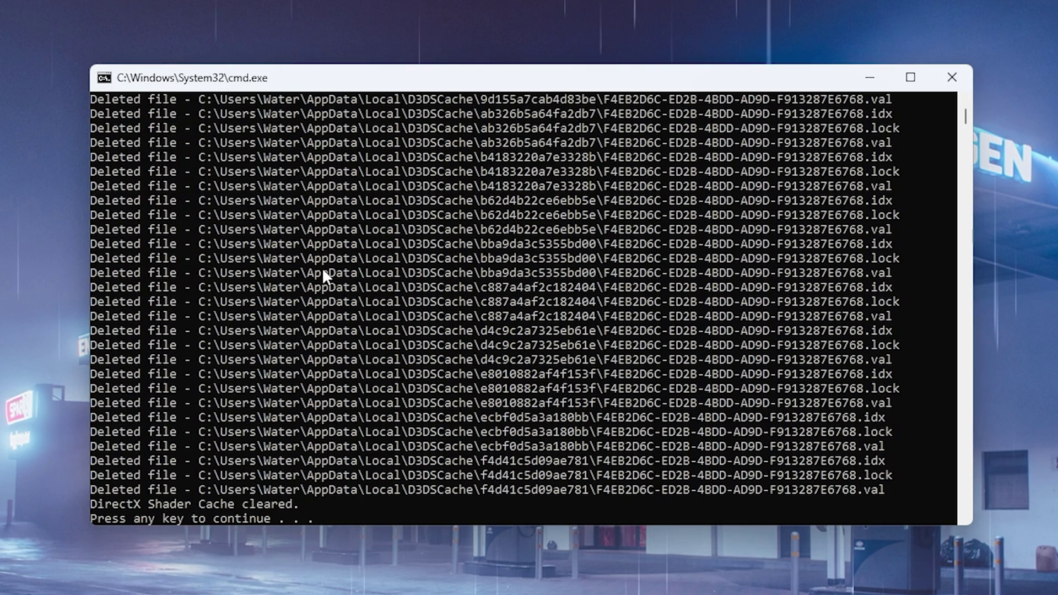
{"action": "key", "text": "Return"}
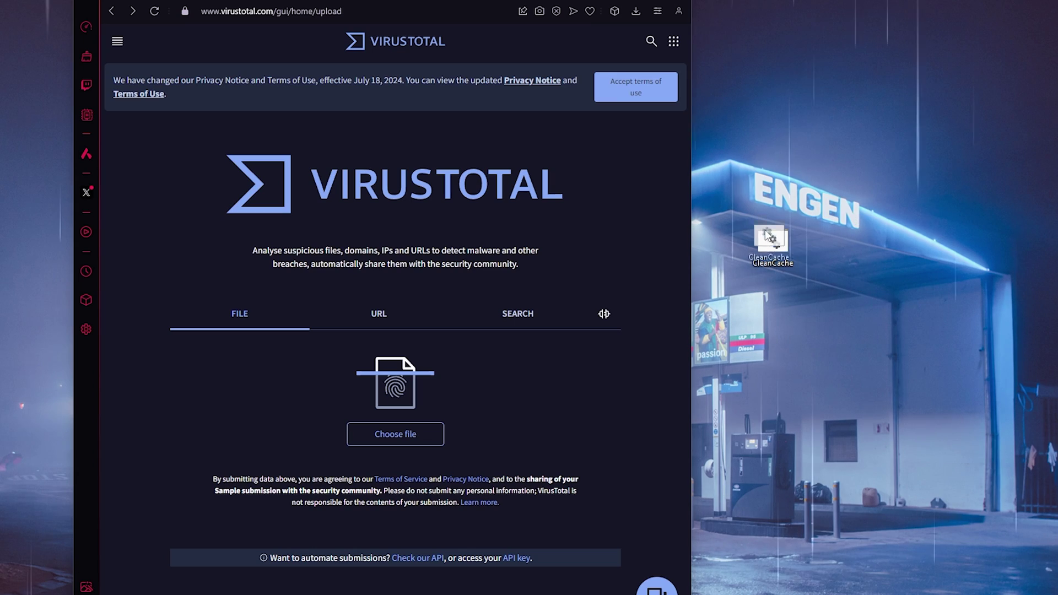
- Drop the CleanCache file onto VirusTotal's upload area to scan it for malware
{"action": "left_click_drag", "start_coordinate": [785, 249], "coordinate": [404, 280]}
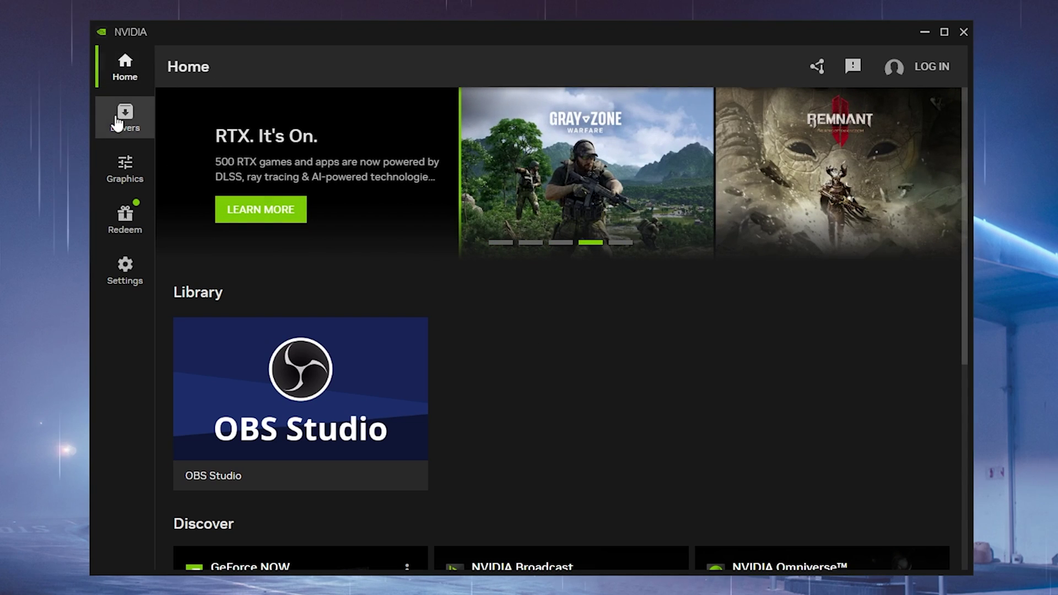
- Show the NVIDIA App Drivers page and check for updates to Game Ready Driver 552.22
{"action": "left_click", "coordinate": [122, 125]}
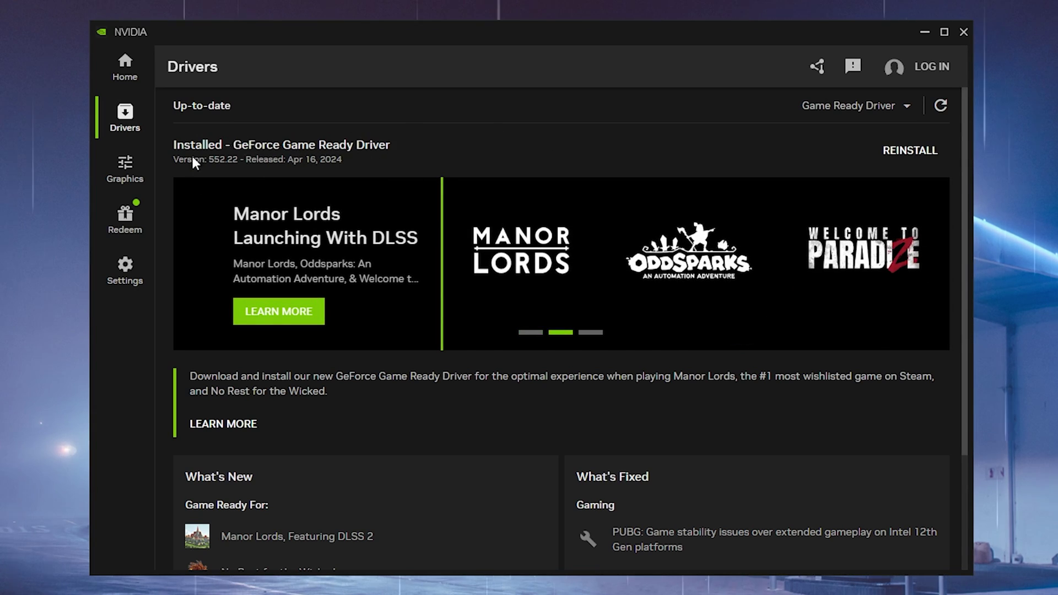
{"action": "left_click", "coordinate": [940, 106]}
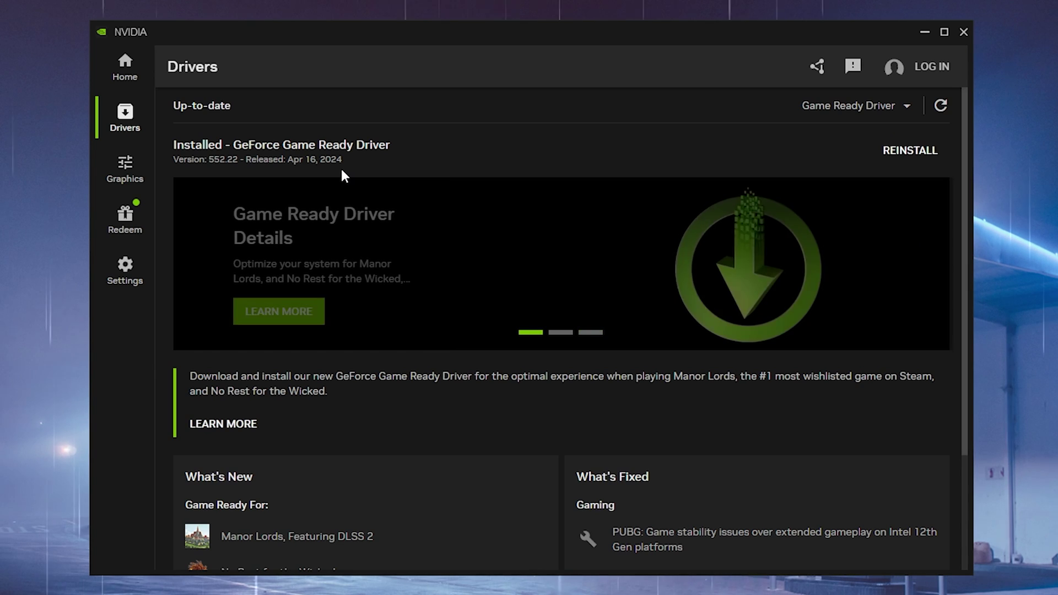
- In global graphics settings, set Low Latency Mode On and Power Management to Prefer maximum performance
{"action": "left_click", "coordinate": [121, 182]}
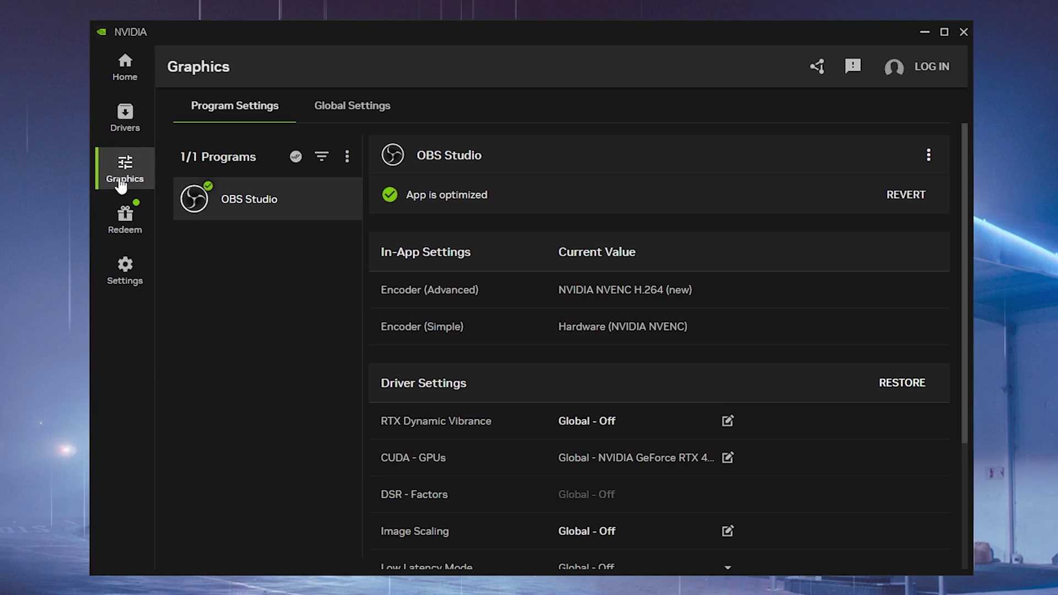
{"action": "left_click", "coordinate": [359, 116]}
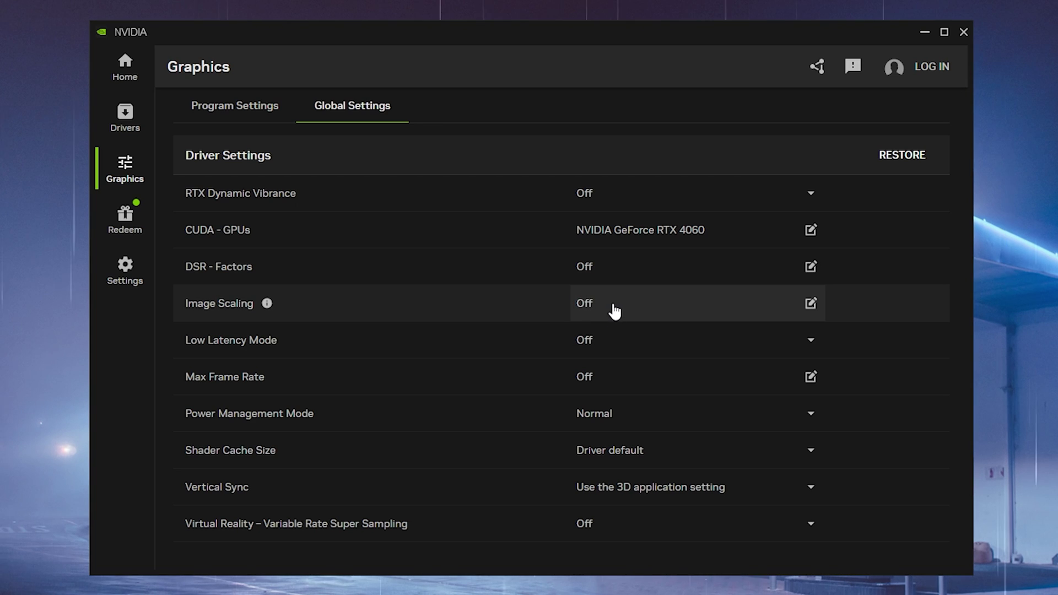
{"action": "left_click", "coordinate": [601, 347]}
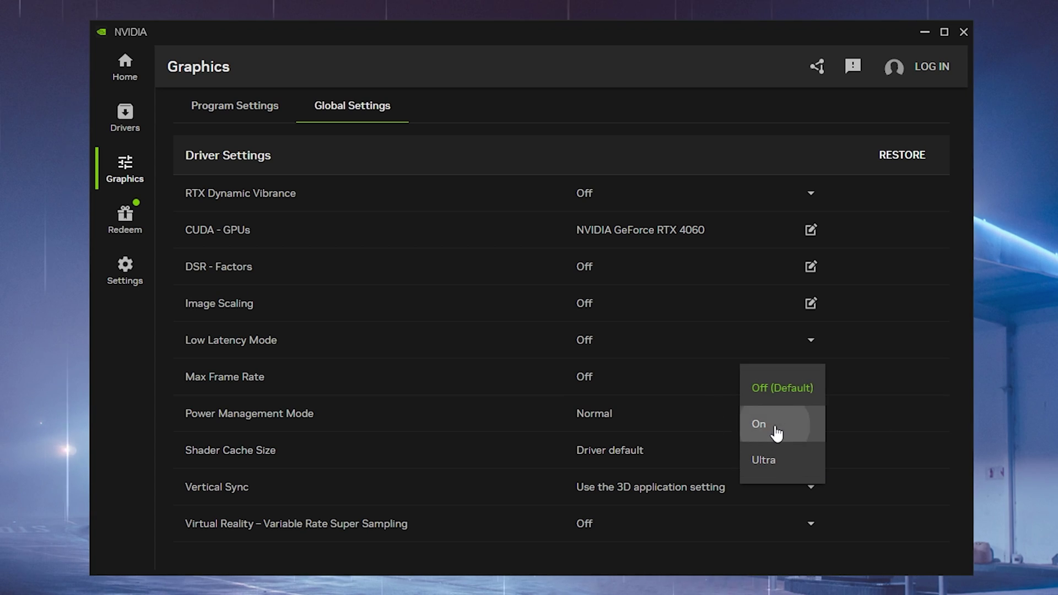
{"action": "left_click", "coordinate": [777, 429]}
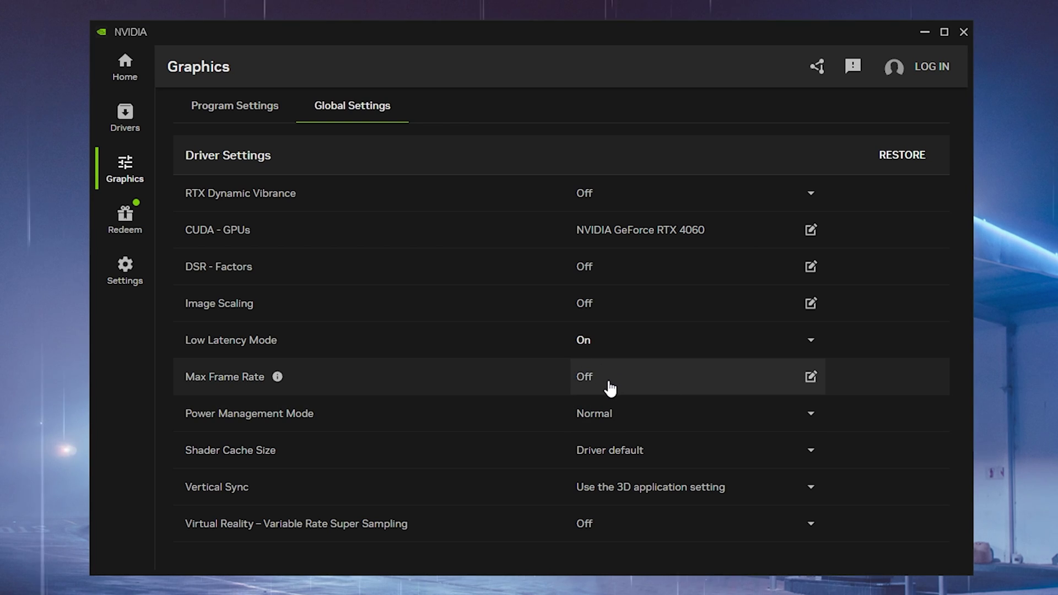
{"action": "left_click", "coordinate": [634, 415]}
{"action": "left_click", "coordinate": [685, 505]}
- Set Shader Cache Size to 10 GB and Vertical Sync Off, leaving VRSS Off
{"action": "left_click", "coordinate": [639, 450]}
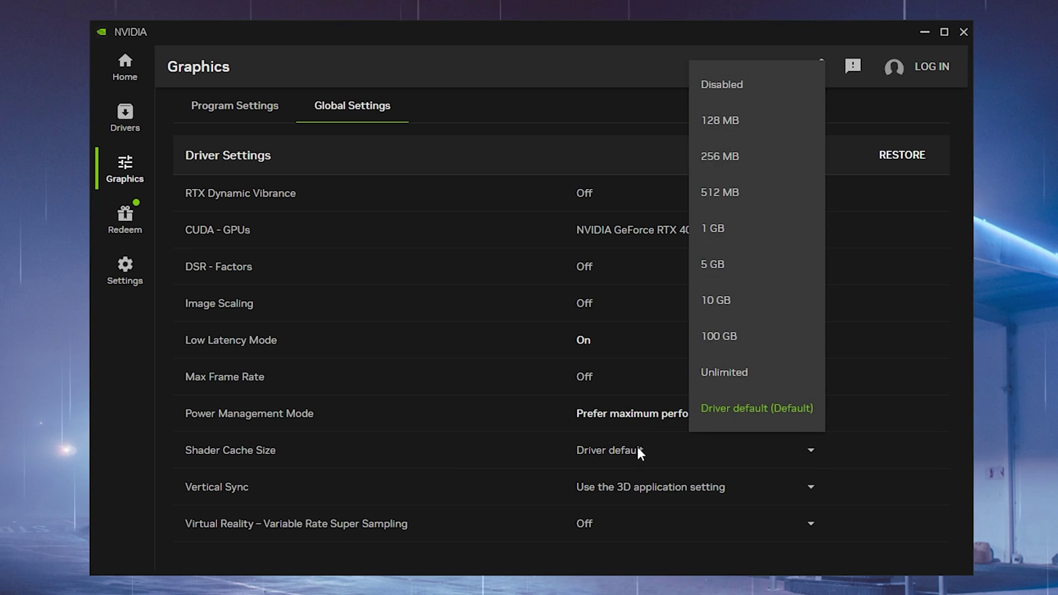
{"action": "left_click", "coordinate": [726, 301]}
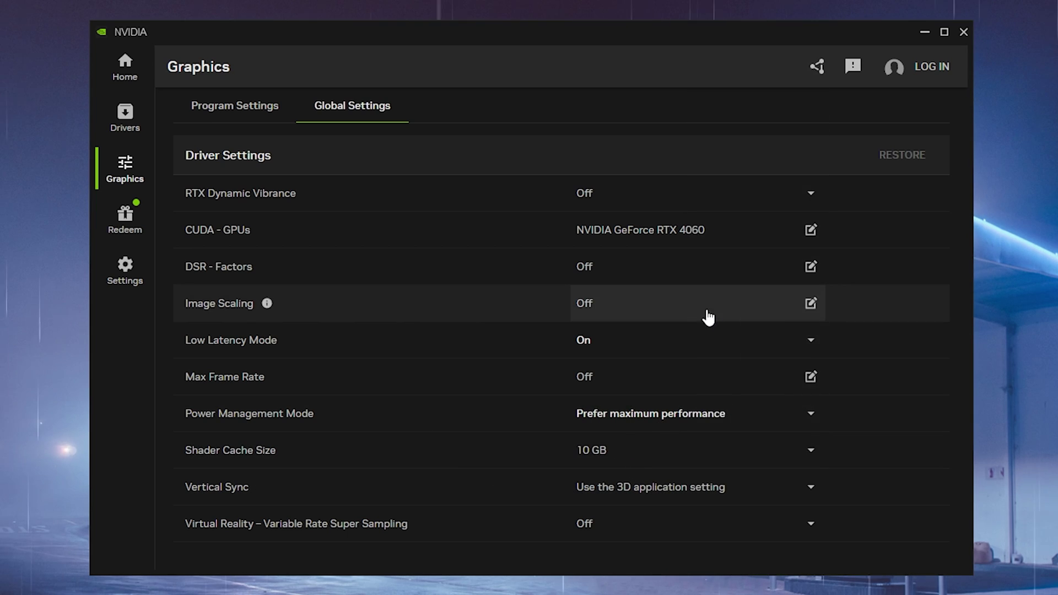
{"action": "left_click", "coordinate": [645, 488]}
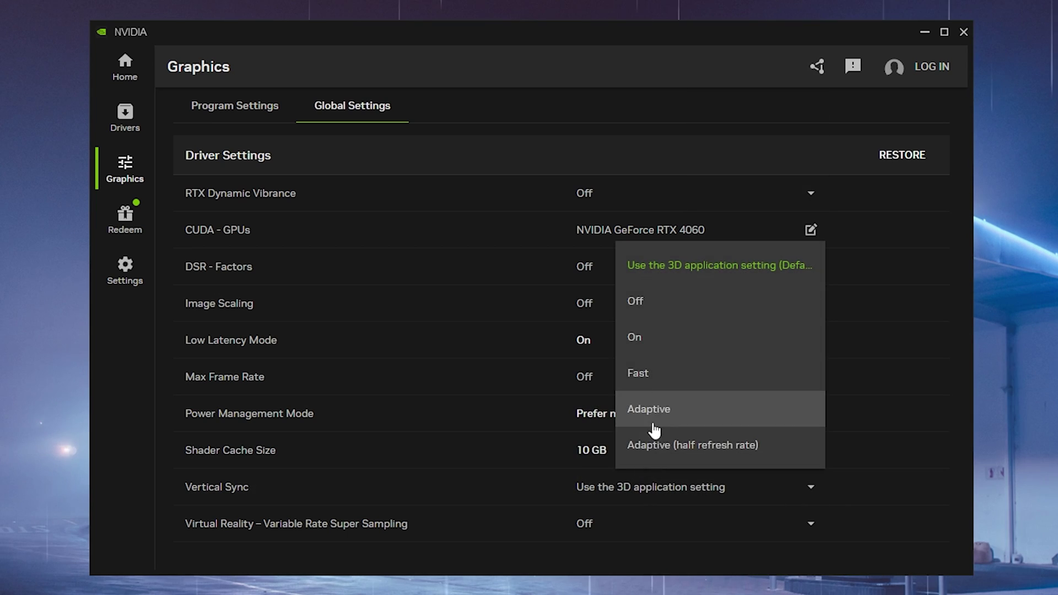
{"action": "left_click", "coordinate": [634, 303]}
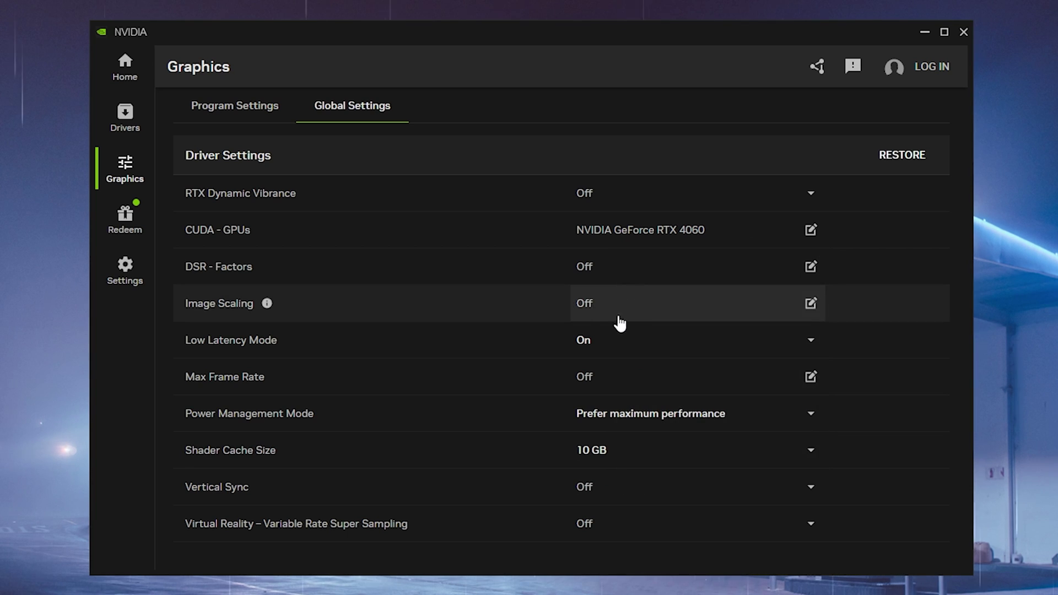
{"action": "left_click", "coordinate": [695, 518]}
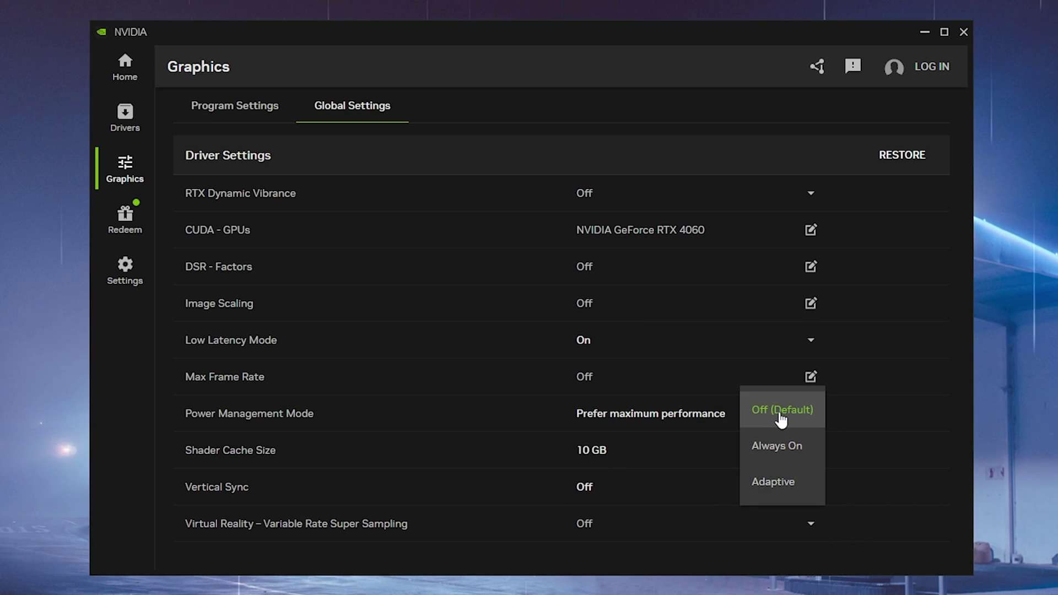
{"action": "left_click", "coordinate": [732, 413]}
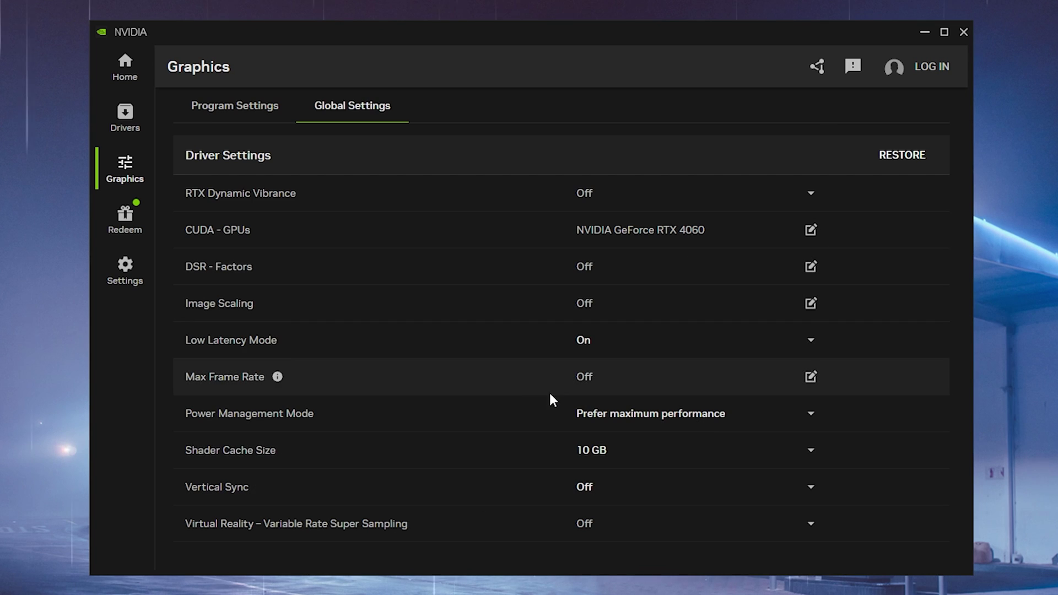
- Turn off Available rewards notifications in NVIDIA App settings and view the About tab
{"action": "left_click", "coordinate": [125, 278]}
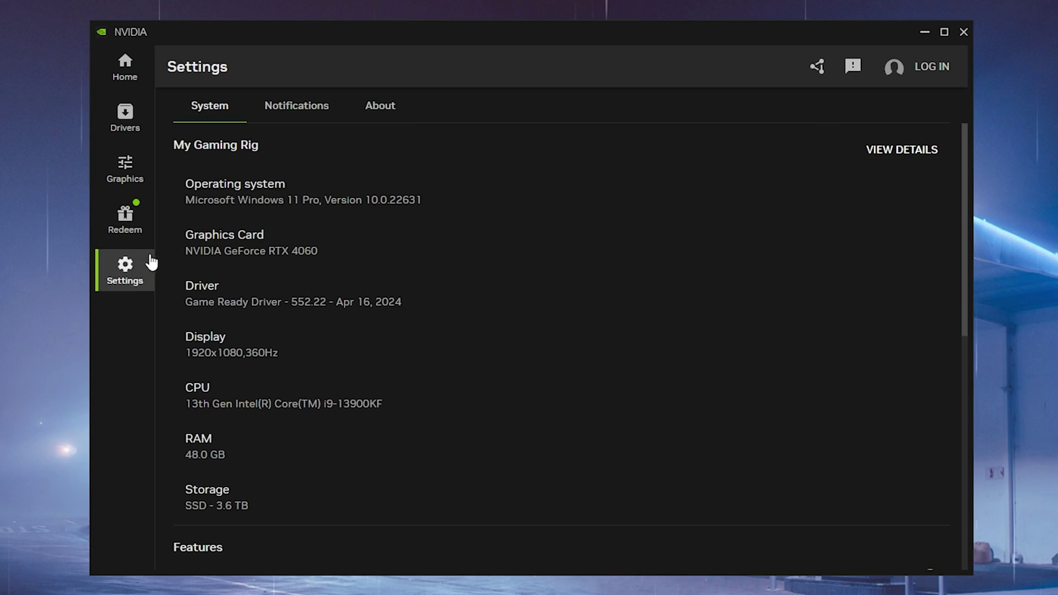
{"action": "left_click", "coordinate": [292, 113]}
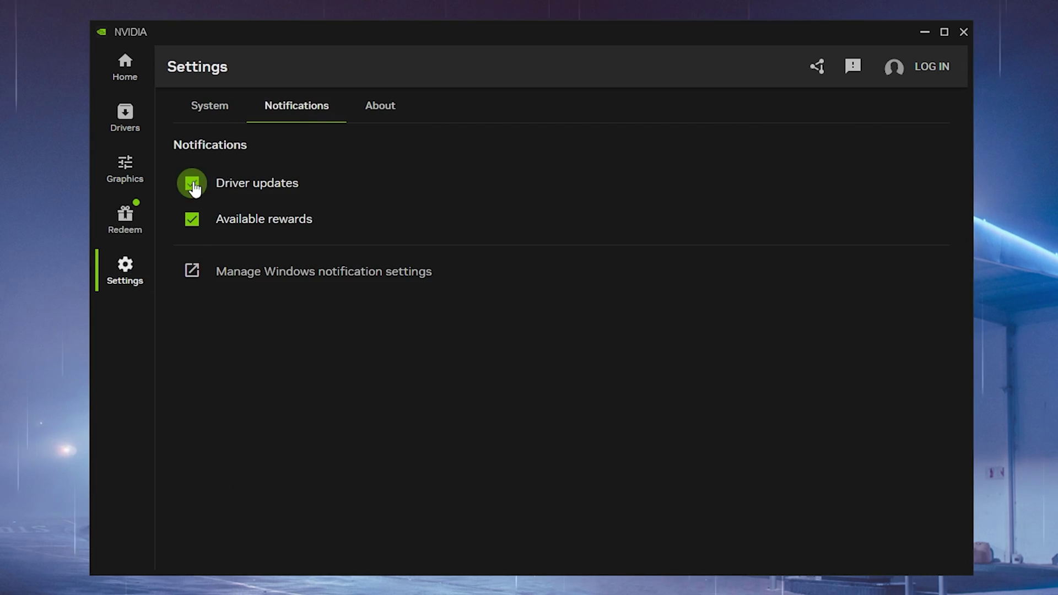
{"action": "left_click", "coordinate": [192, 221]}
{"action": "left_click", "coordinate": [364, 110]}
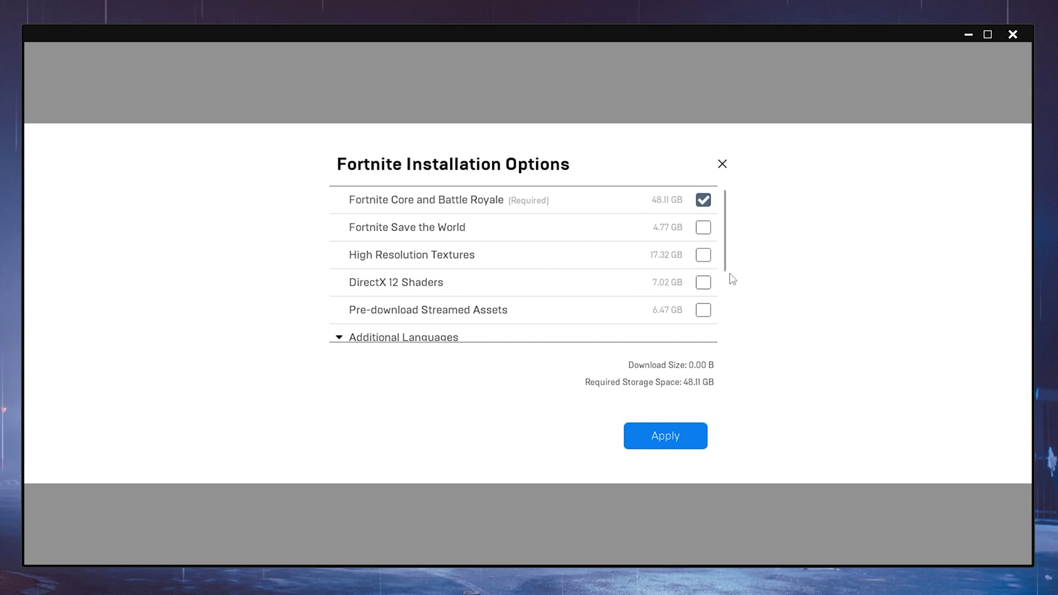
- Scroll through Fortnite's optional components and additional languages in Installation Options
{"action": "scroll", "coordinate": [651, 253], "scroll_direction": "down", "scroll_amount": 5}
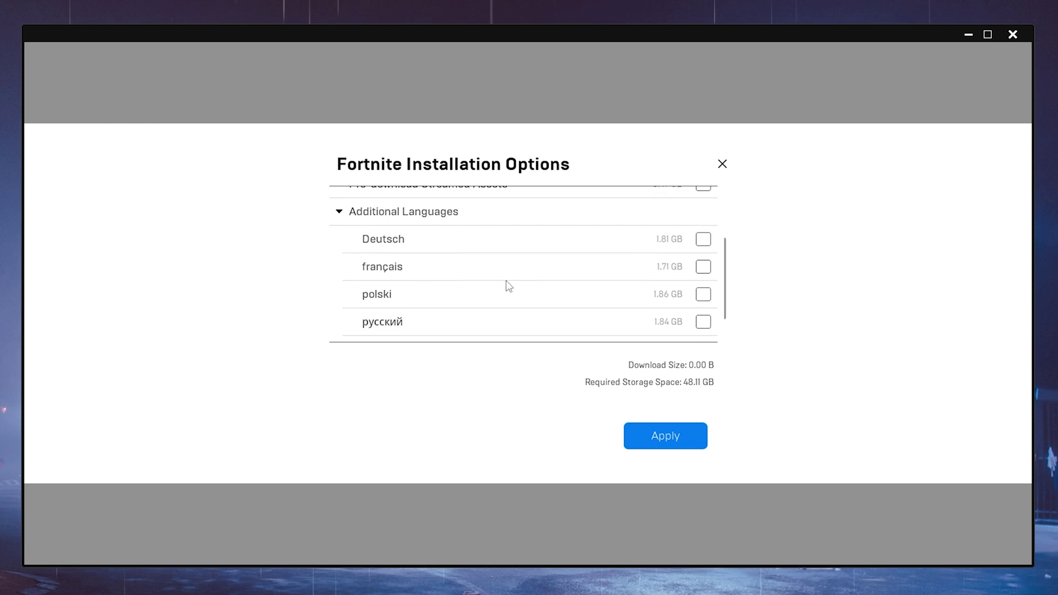
{"action": "scroll", "coordinate": [513, 279], "scroll_direction": "down", "scroll_amount": 2}
{"action": "scroll", "coordinate": [495, 297], "scroll_direction": "up", "scroll_amount": 4}
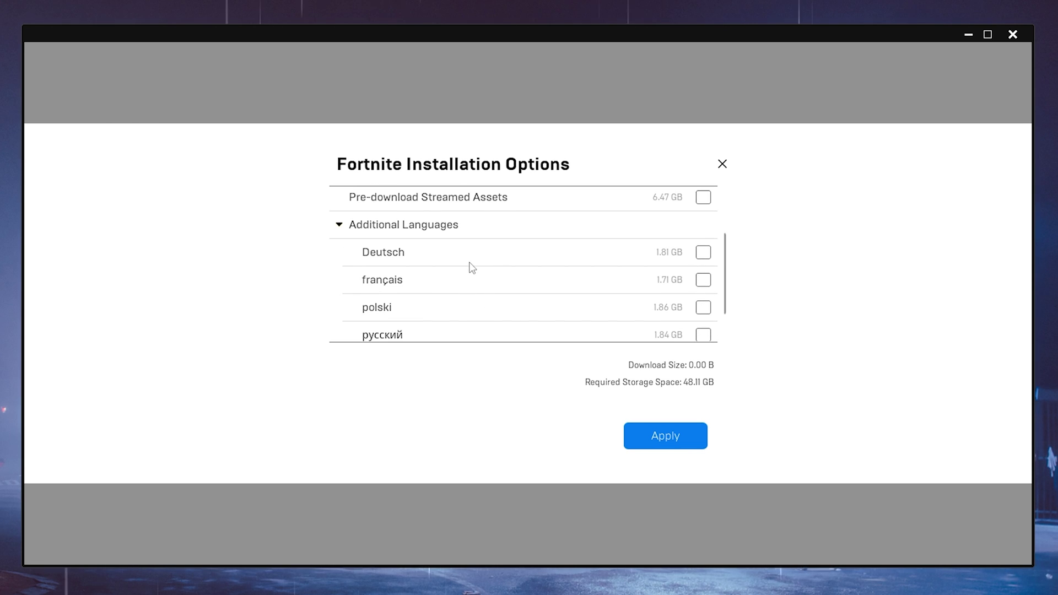
{"action": "scroll", "coordinate": [472, 268], "scroll_direction": "down", "scroll_amount": 3}
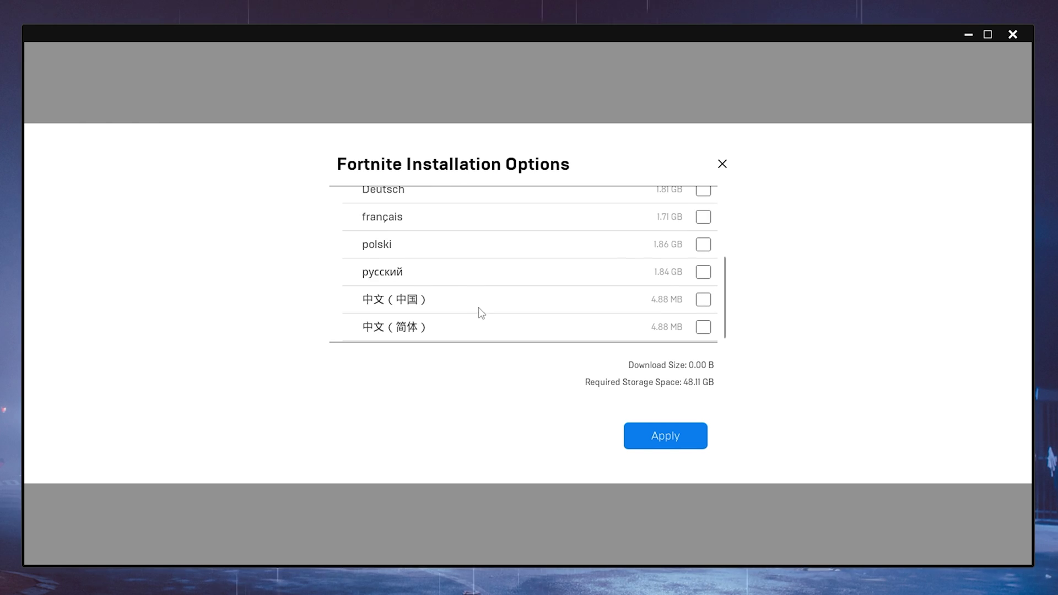
{"action": "scroll", "coordinate": [482, 313], "scroll_direction": "up", "scroll_amount": 6}
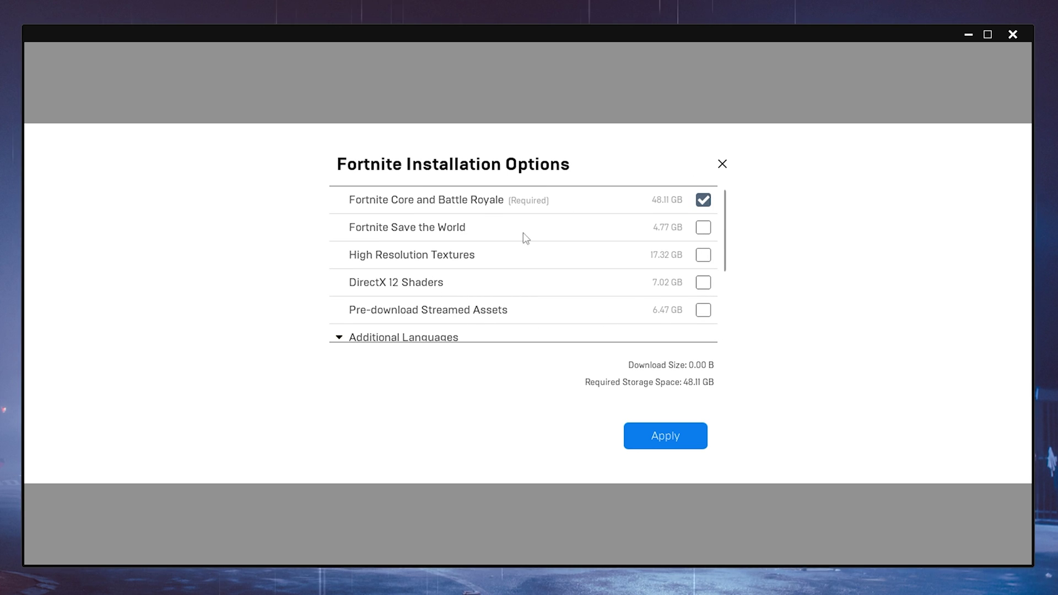
{"action": "mouse_move", "coordinate": [384, 206]}
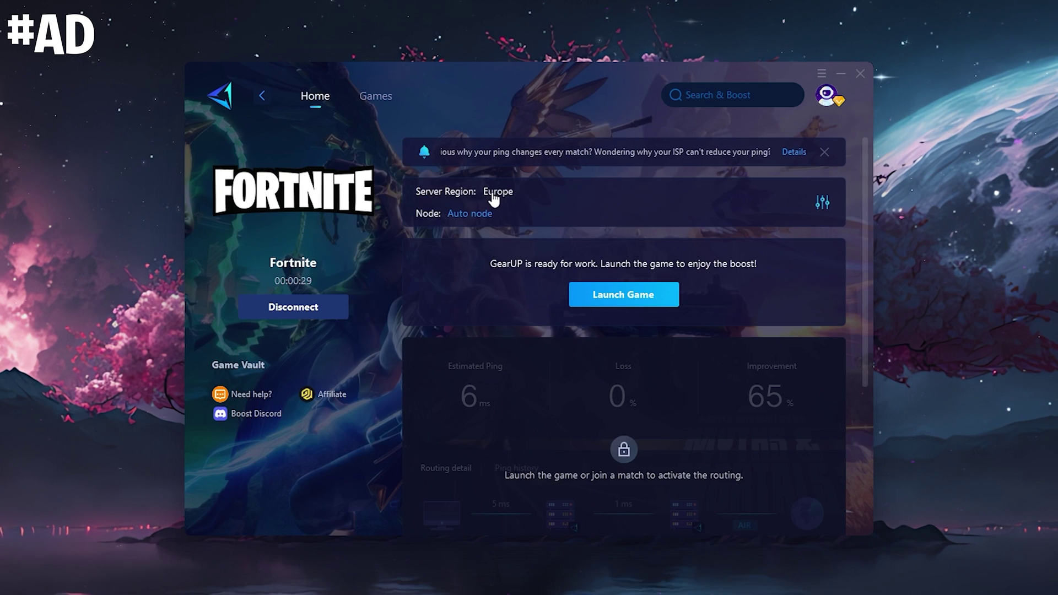
{"action": "left_click", "coordinate": [493, 196]}
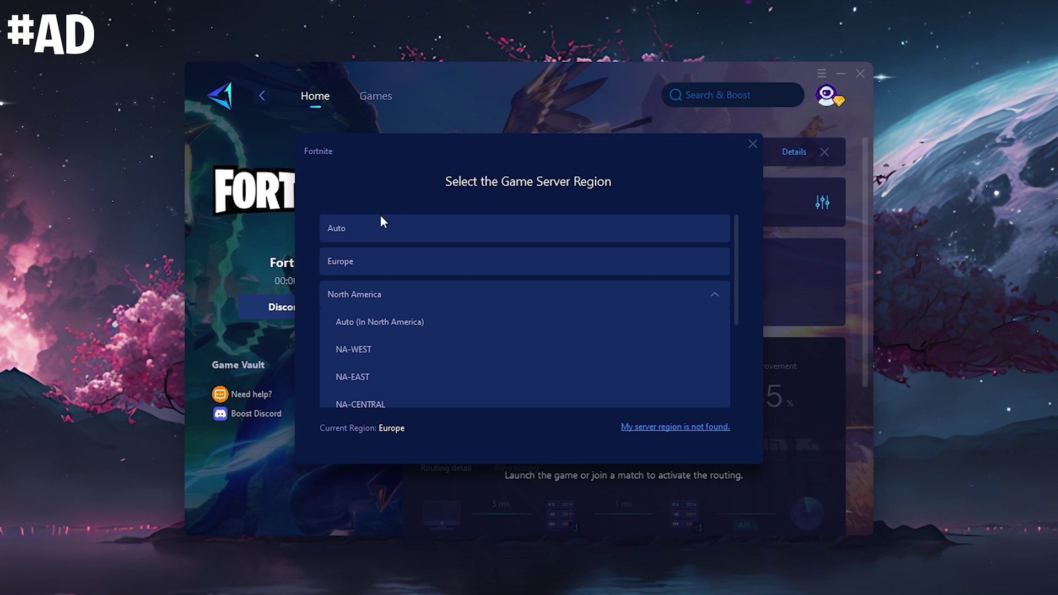
{"action": "left_click", "coordinate": [370, 259]}
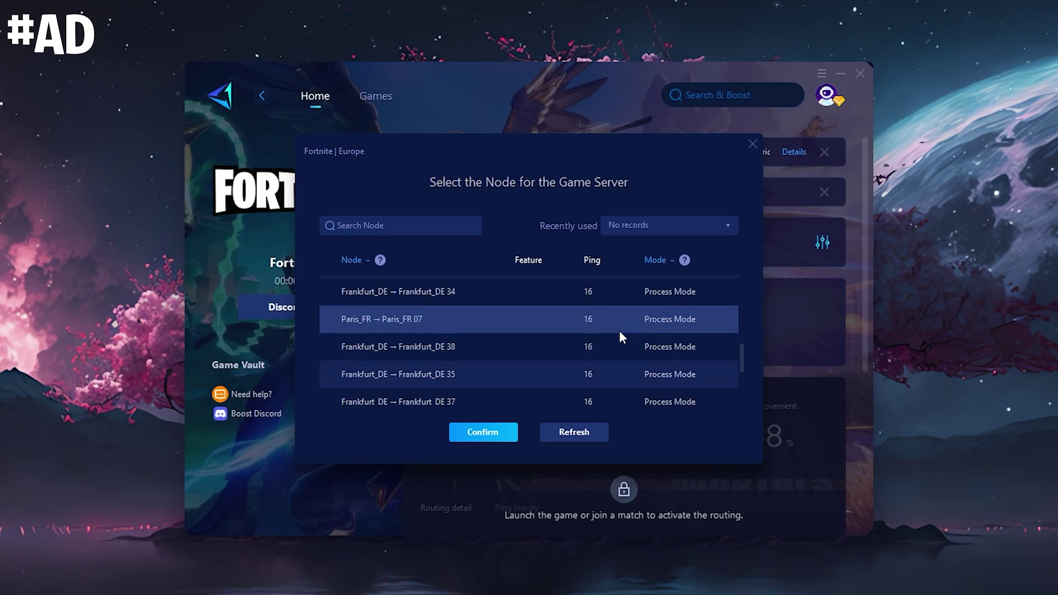
{"action": "scroll", "coordinate": [616, 328], "scroll_direction": "up", "scroll_amount": 1}
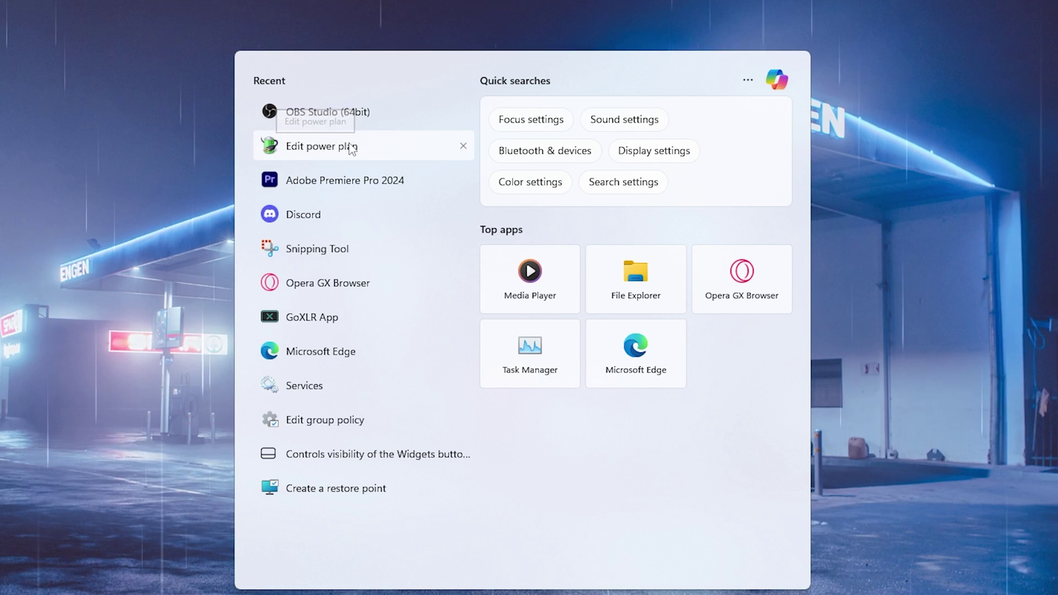
- From Power Options, create a High performance–based power plan named StripeZ
{"action": "left_click", "coordinate": [352, 148]}
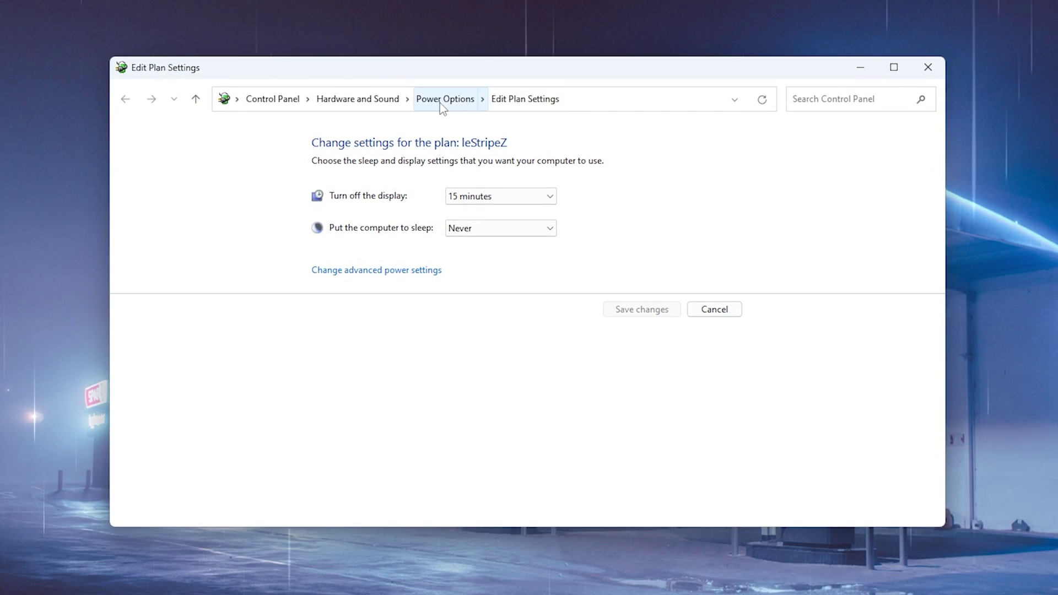
{"action": "left_click", "coordinate": [451, 106]}
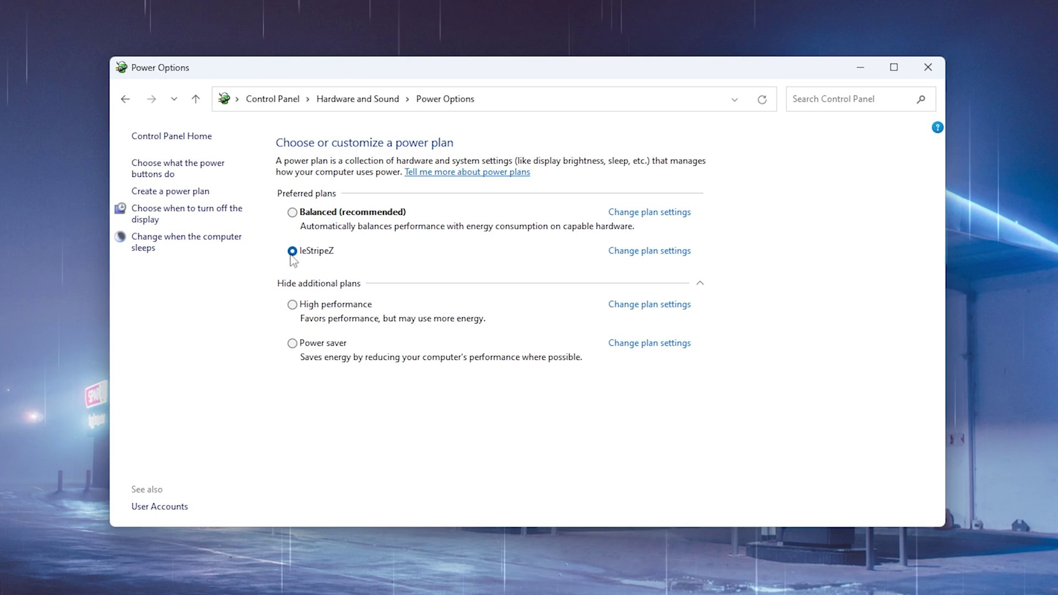
{"action": "left_click", "coordinate": [168, 193]}
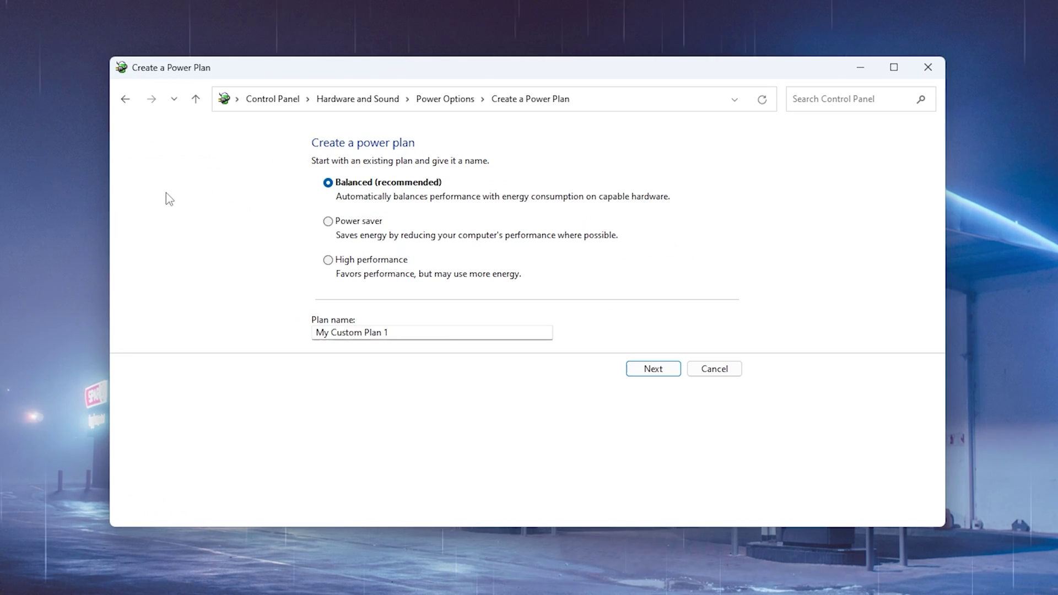
{"action": "left_click", "coordinate": [328, 262]}
{"action": "left_click_drag", "start_coordinate": [393, 331], "coordinate": [279, 327]}
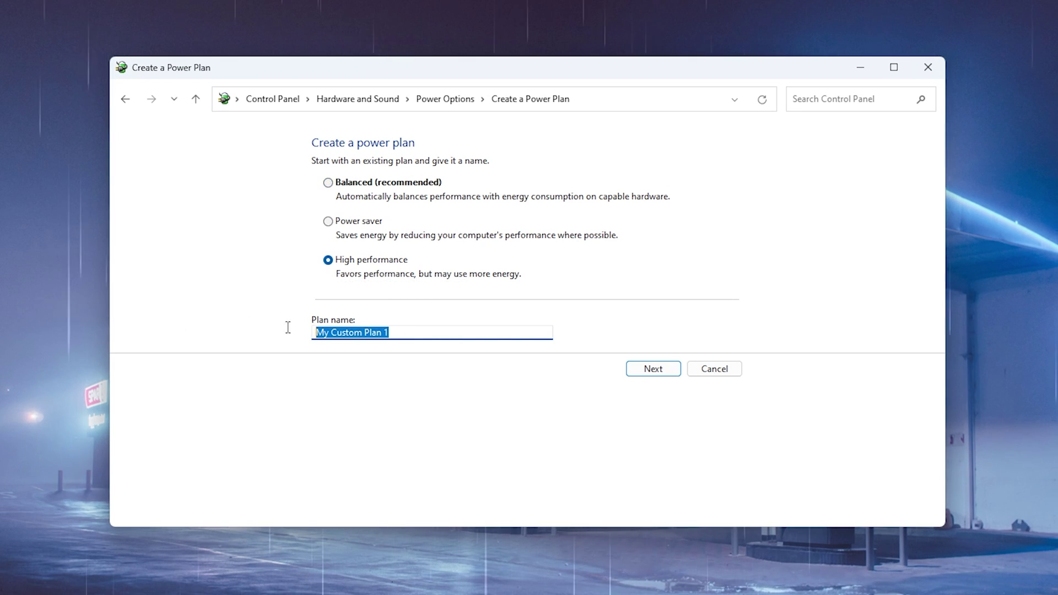
{"action": "type", "text": "StripeZ"}
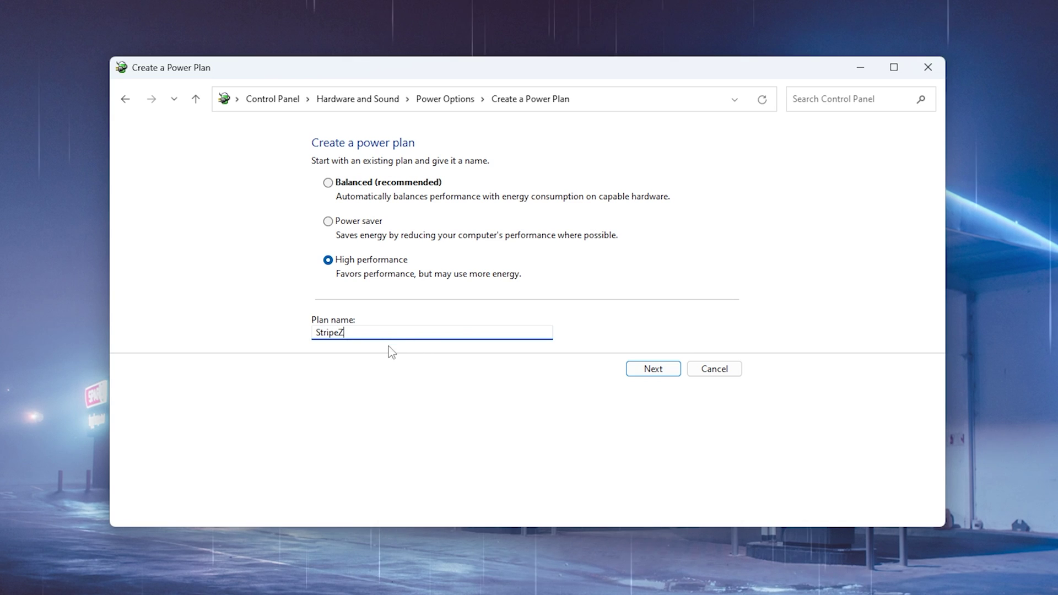
{"action": "left_click", "coordinate": [657, 370]}
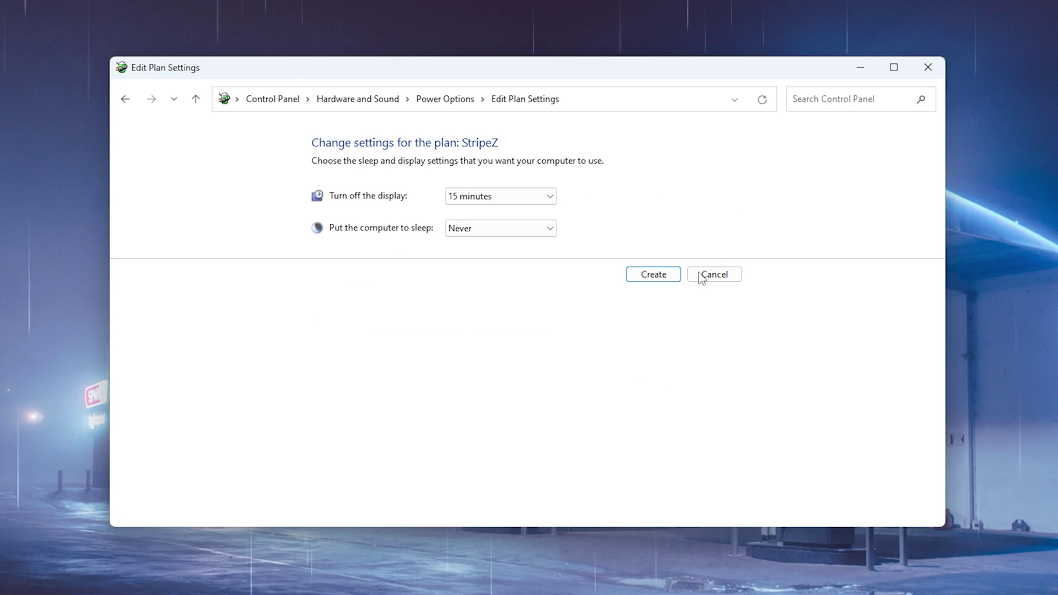
{"action": "left_click", "coordinate": [654, 274]}
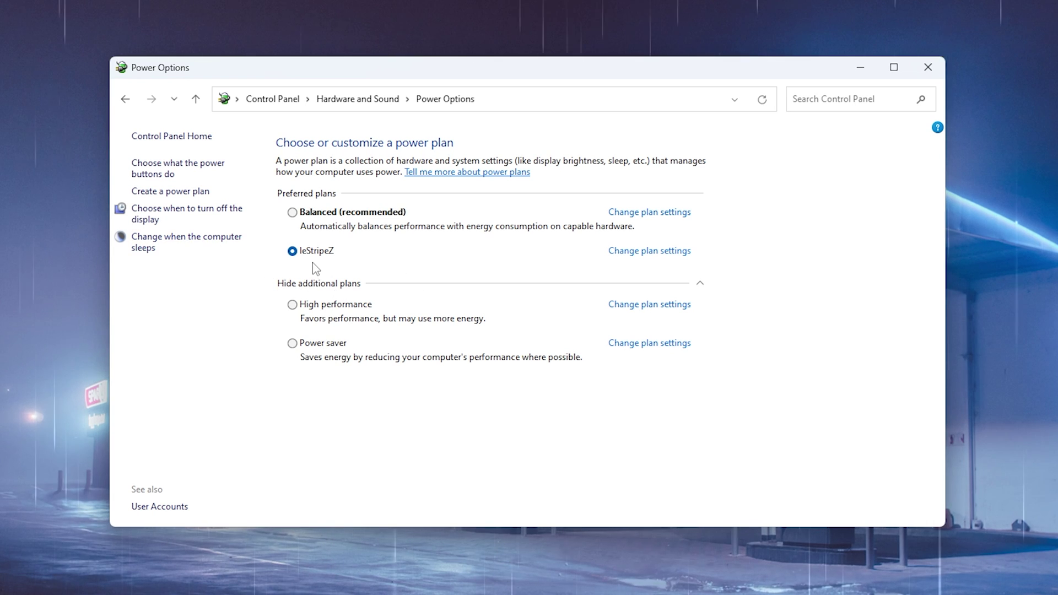
- Open StripeZ's advanced power settings and review the hard disk turn-off time
{"action": "left_click", "coordinate": [638, 255]}
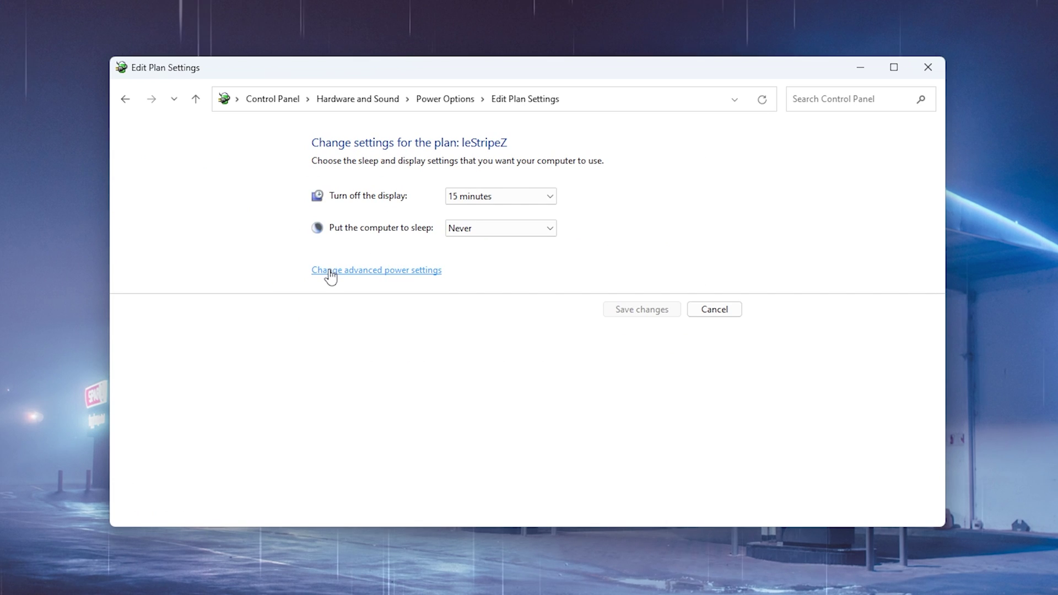
{"action": "left_click", "coordinate": [370, 271]}
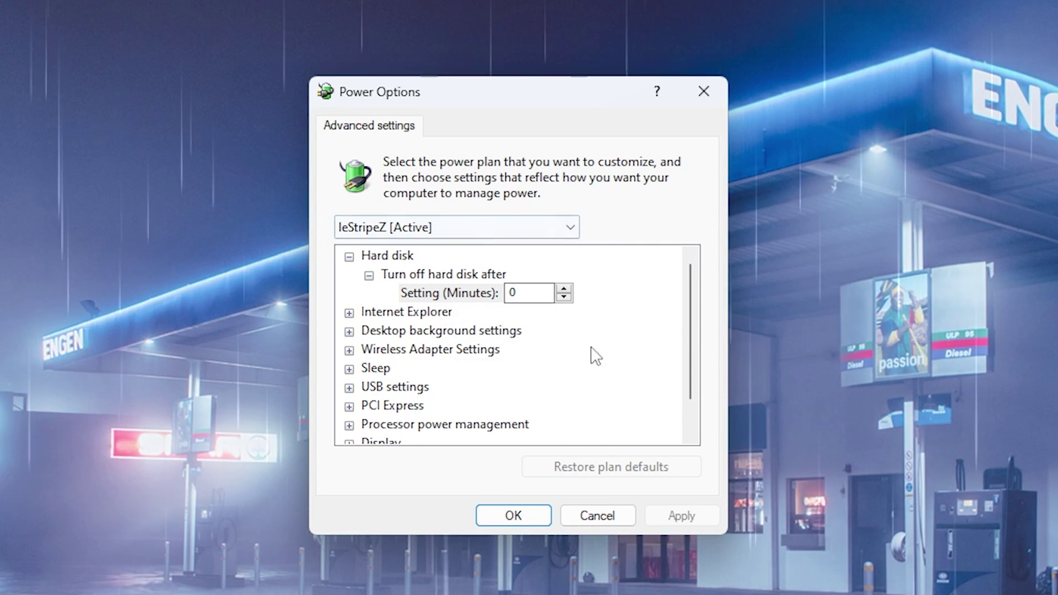
{"action": "left_click", "coordinate": [386, 255]}
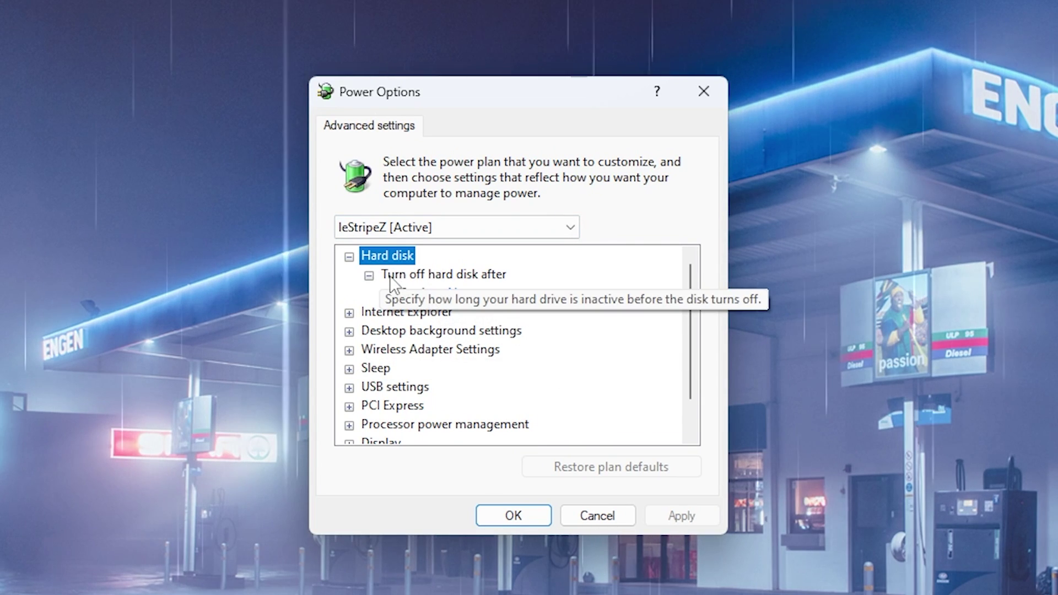
{"action": "left_click", "coordinate": [479, 295]}
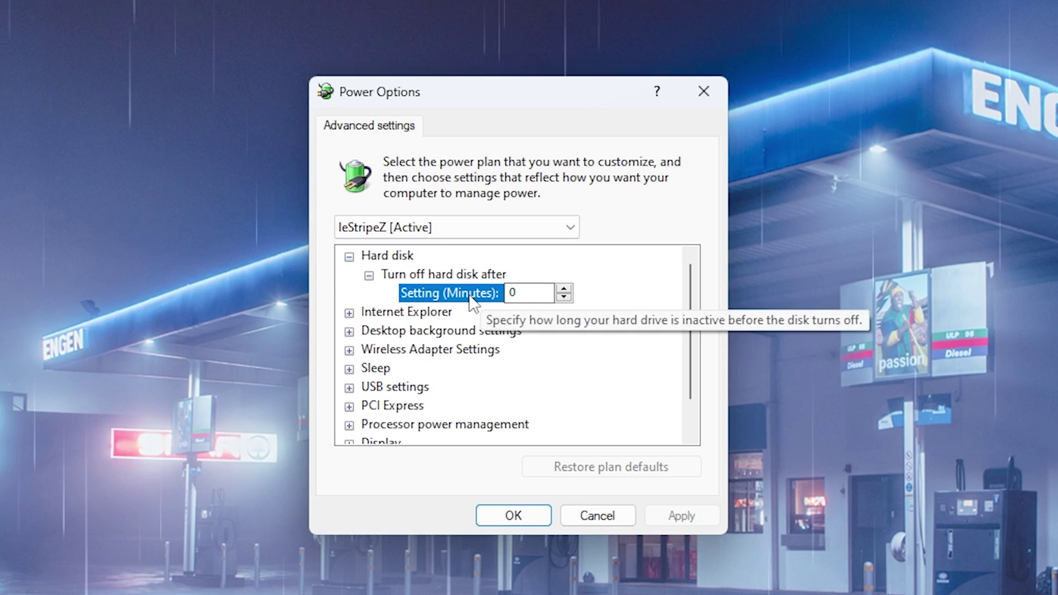
{"action": "left_click", "coordinate": [408, 312]}
- Keep the Wireless Adapter power saving mode at Maximum Performance
{"action": "scroll", "coordinate": [462, 303], "scroll_direction": "down", "scroll_amount": 1}
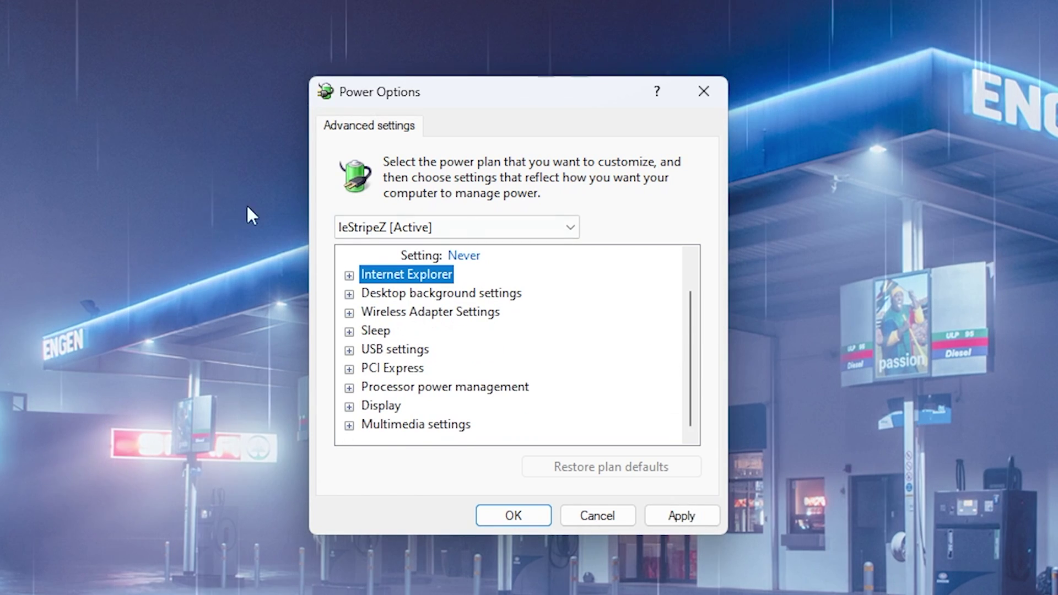
{"action": "left_click", "coordinate": [348, 313]}
{"action": "left_click", "coordinate": [369, 331]}
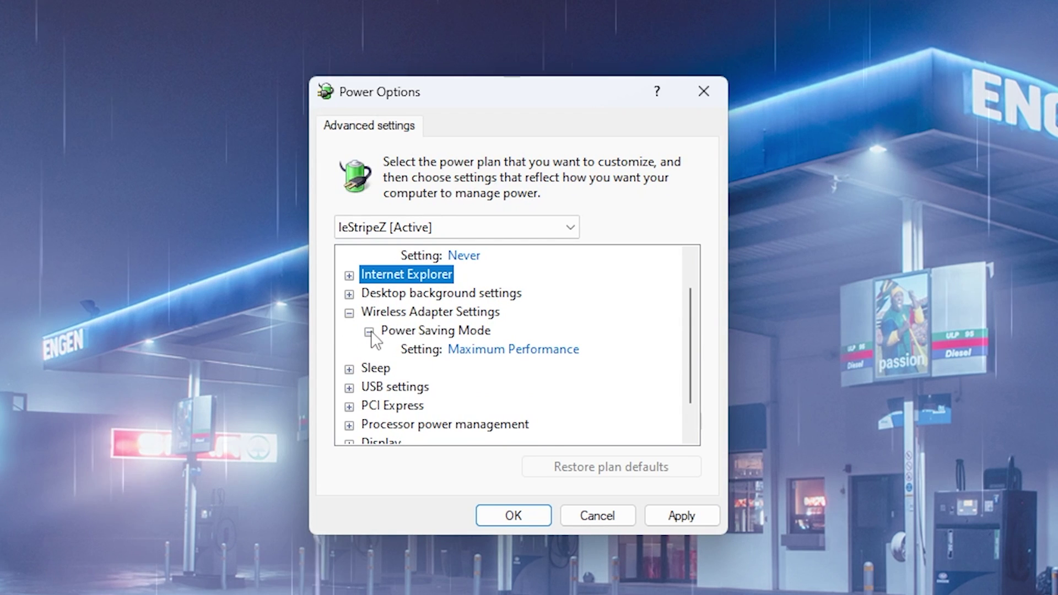
{"action": "left_click", "coordinate": [498, 356]}
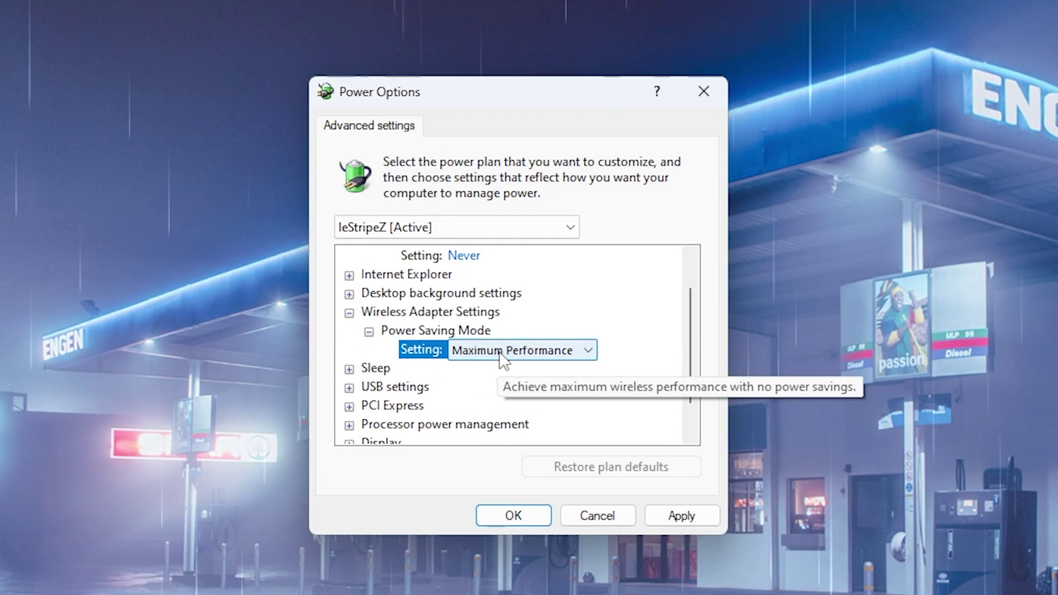
{"action": "left_click", "coordinate": [500, 354]}
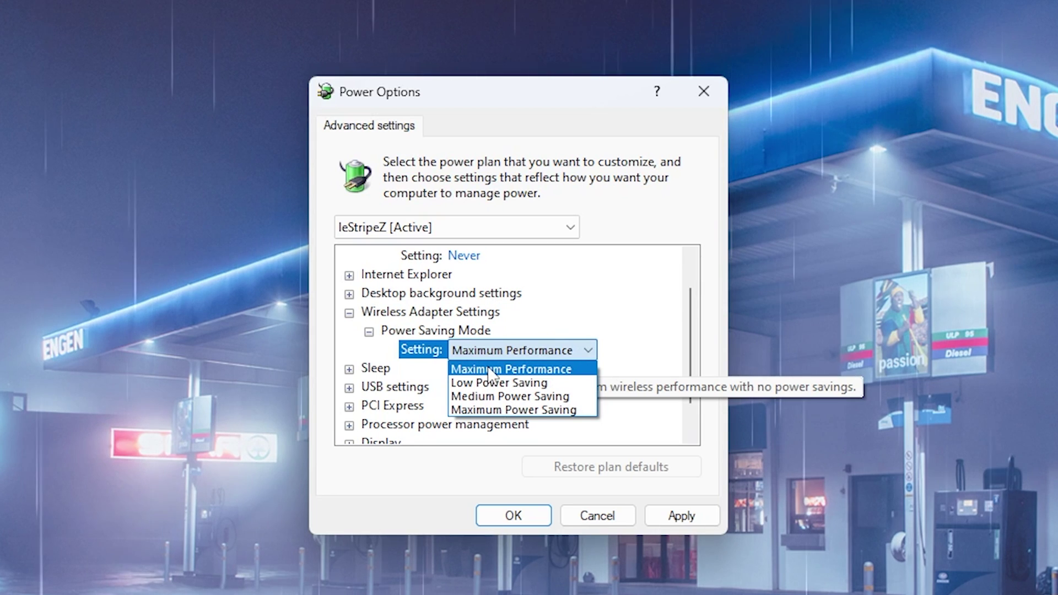
{"action": "left_click", "coordinate": [491, 369]}
- Check the Sleep after, Allow wake timers and PCI Express link state settings
{"action": "left_click", "coordinate": [349, 312]}
{"action": "left_click", "coordinate": [348, 331]}
{"action": "left_click", "coordinate": [369, 350]}
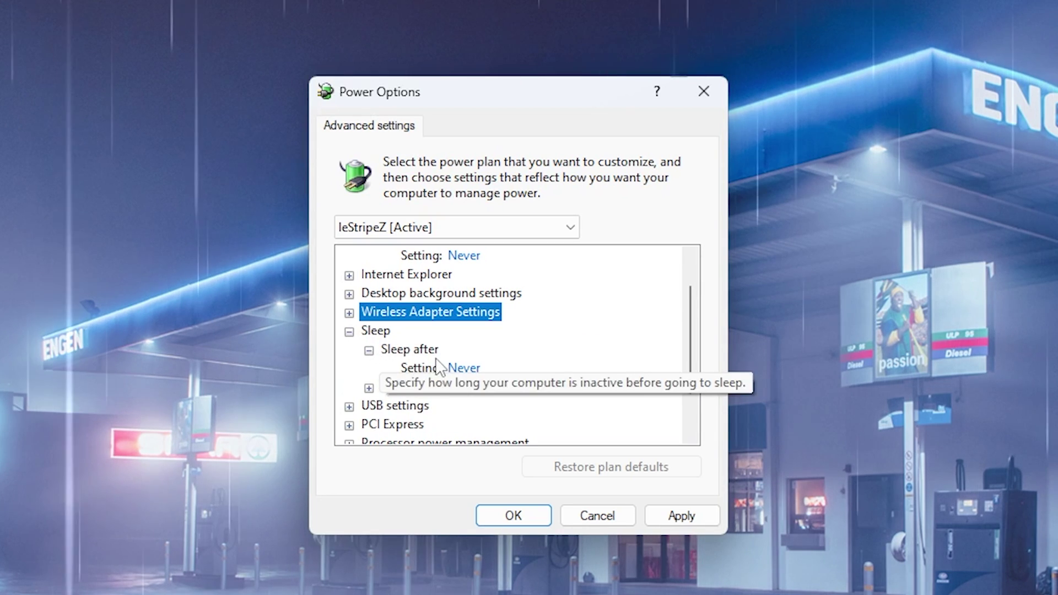
{"action": "left_click", "coordinate": [370, 388]}
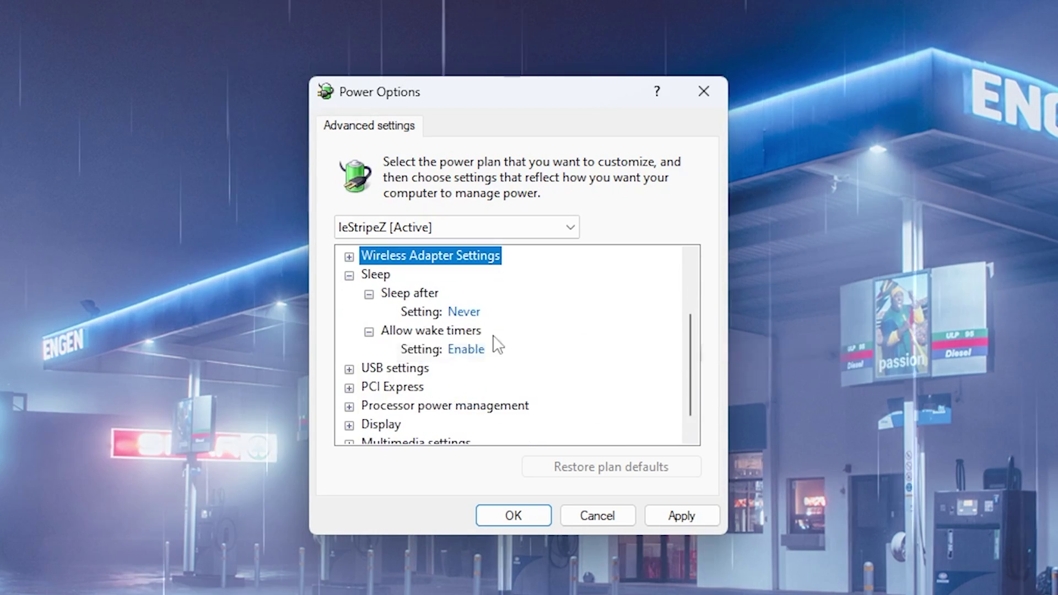
{"action": "left_click", "coordinate": [348, 274]}
{"action": "left_click", "coordinate": [388, 368]}
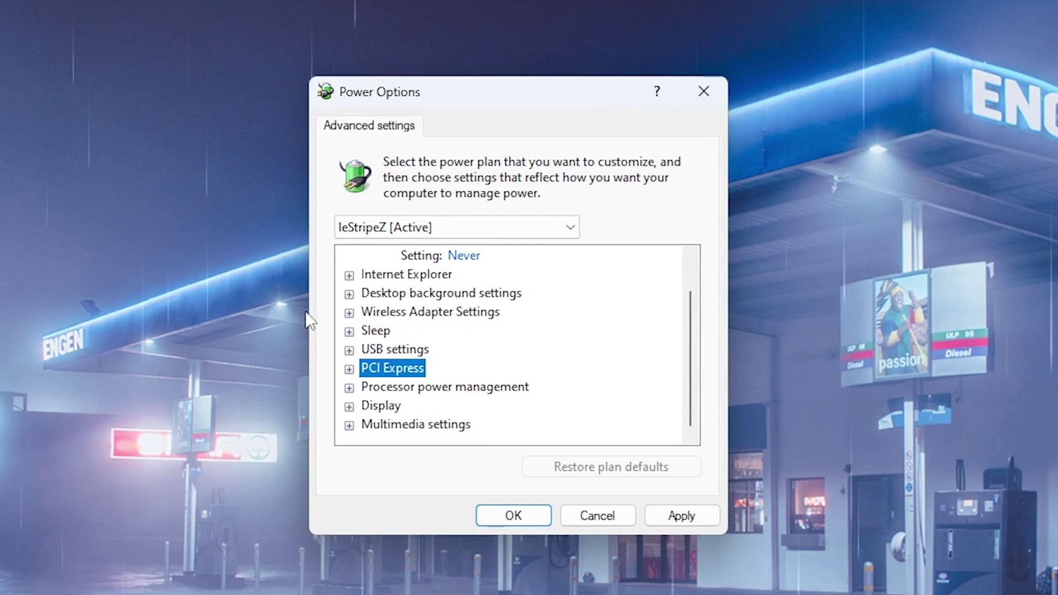
{"action": "left_click", "coordinate": [349, 369]}
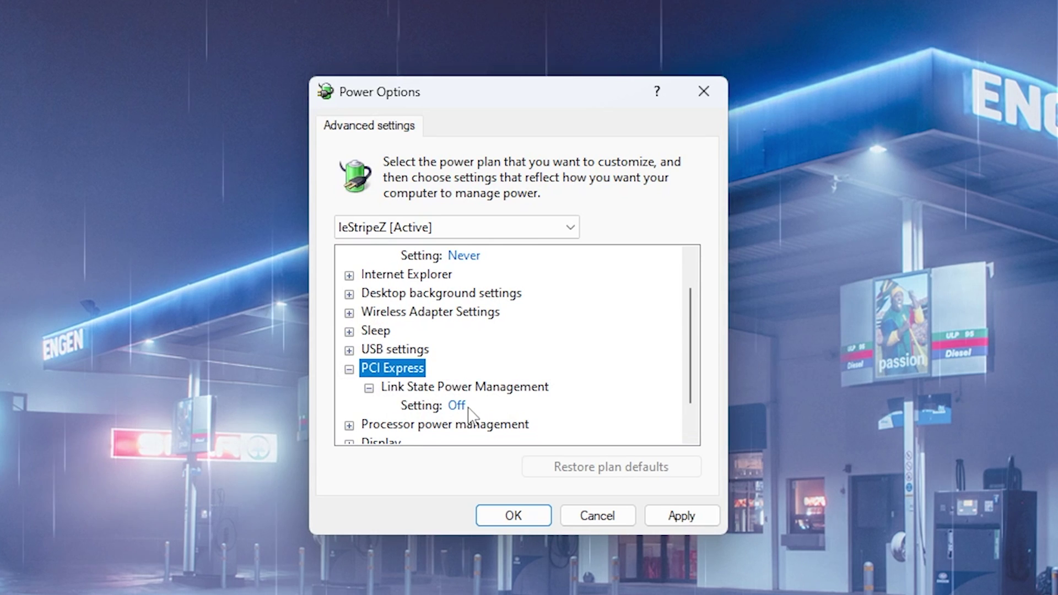
{"action": "left_click", "coordinate": [419, 424]}
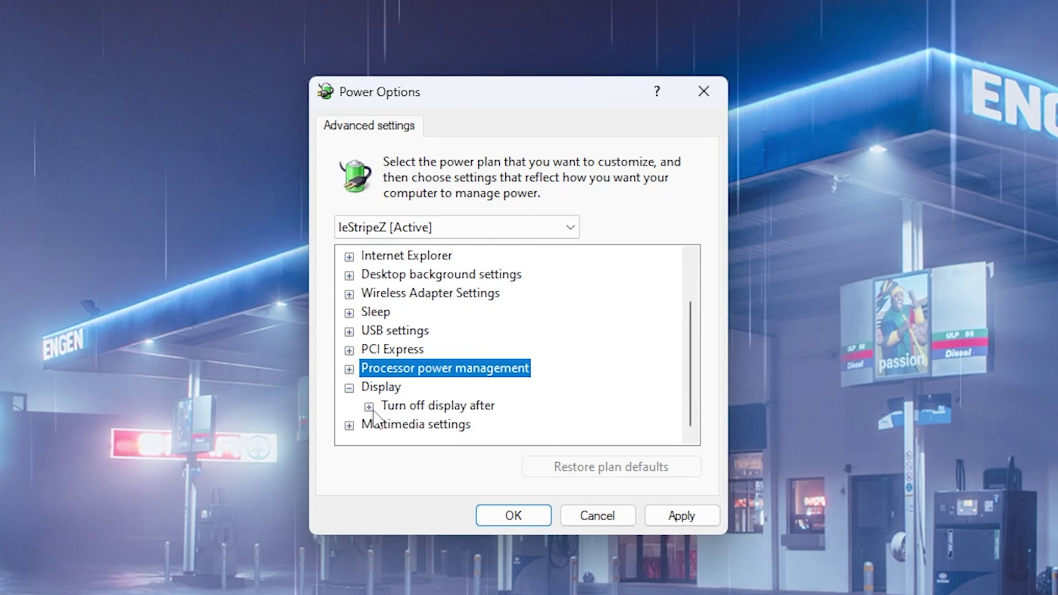
- Set Turn off display after to 0 minutes and apply the change
{"action": "left_click", "coordinate": [368, 406]}
{"action": "left_click", "coordinate": [474, 406]}
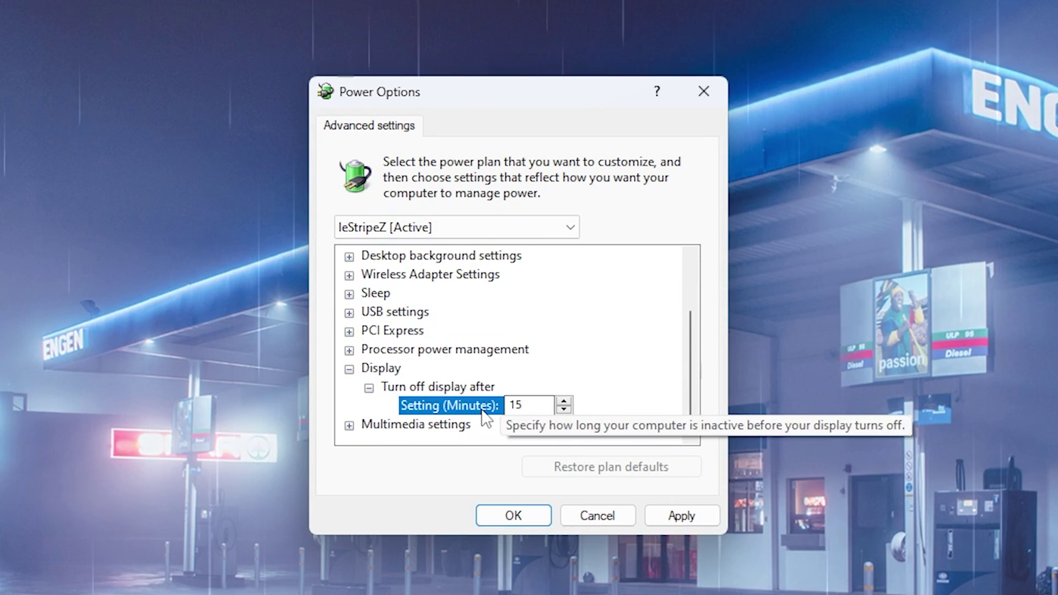
{"action": "type", "text": "0"}
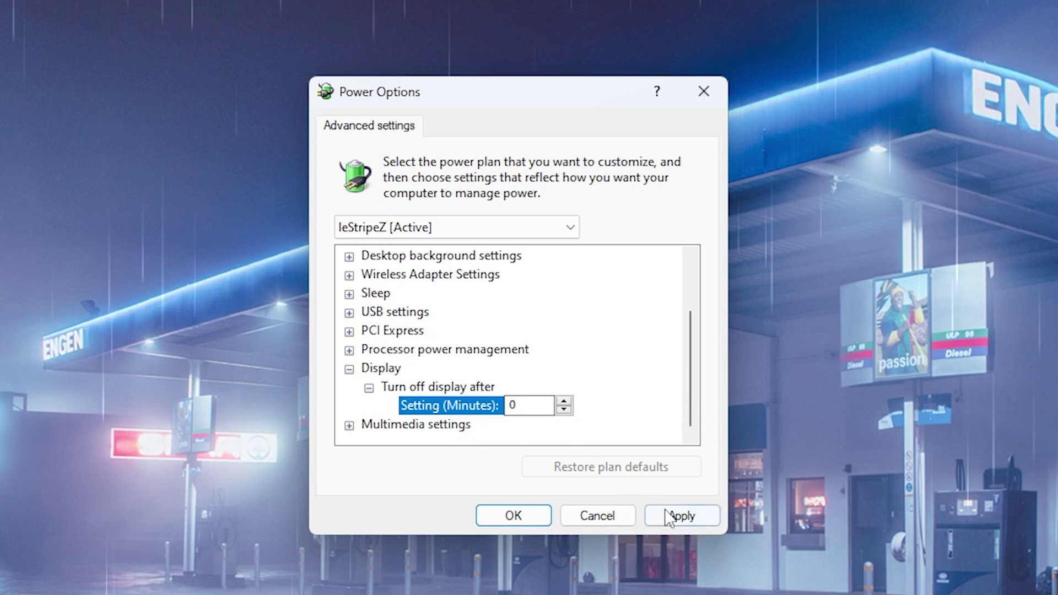
{"action": "left_click", "coordinate": [673, 513]}
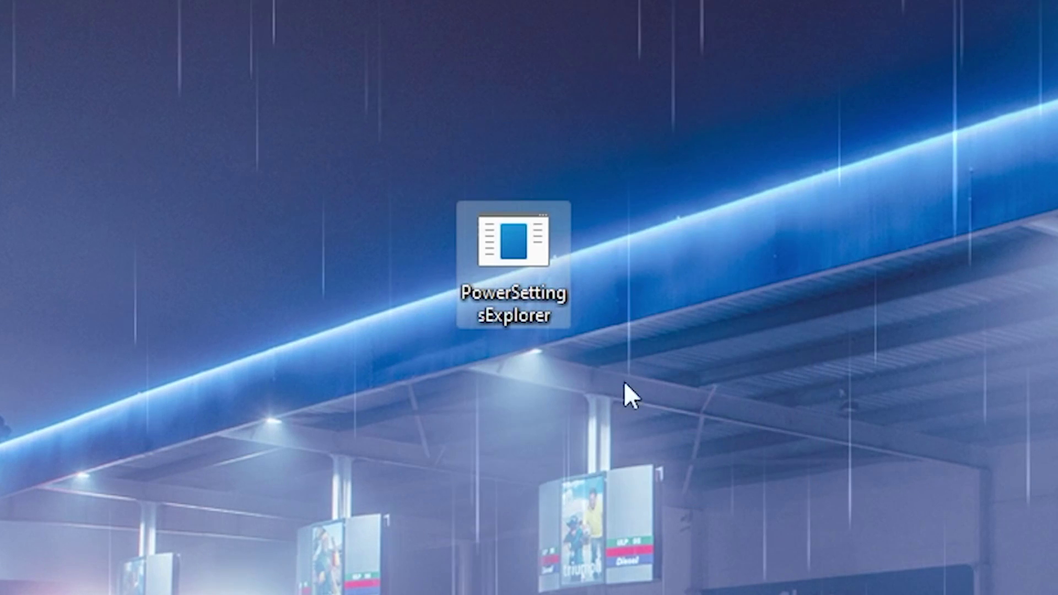
- Tick leStripeZ as the active scheme and scroll its settings to the 4% core parking minimum
{"action": "mouse_move", "coordinate": [497, 262]}
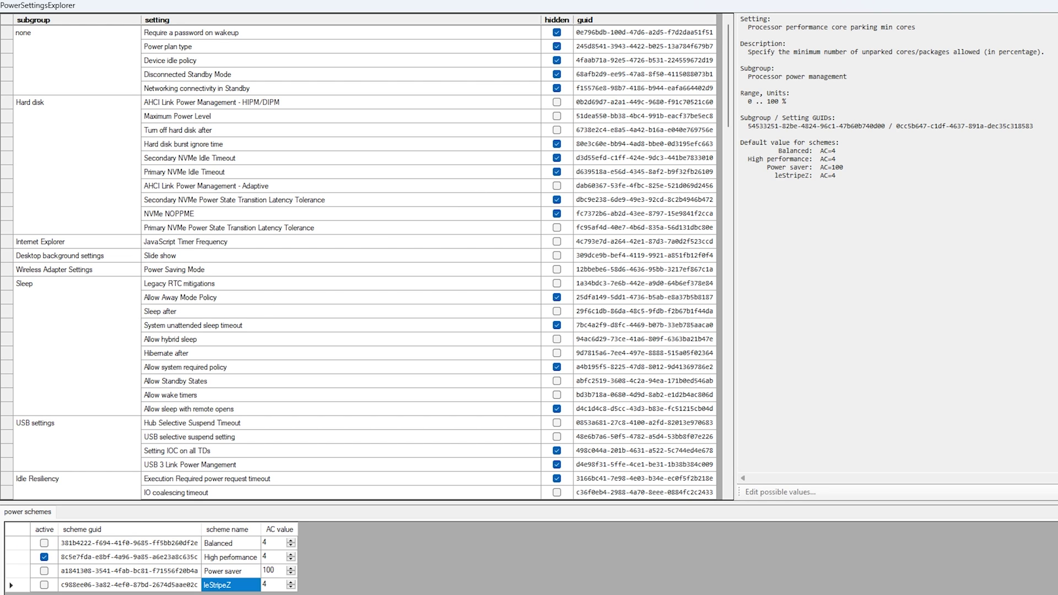
{"action": "left_click", "coordinate": [44, 584]}
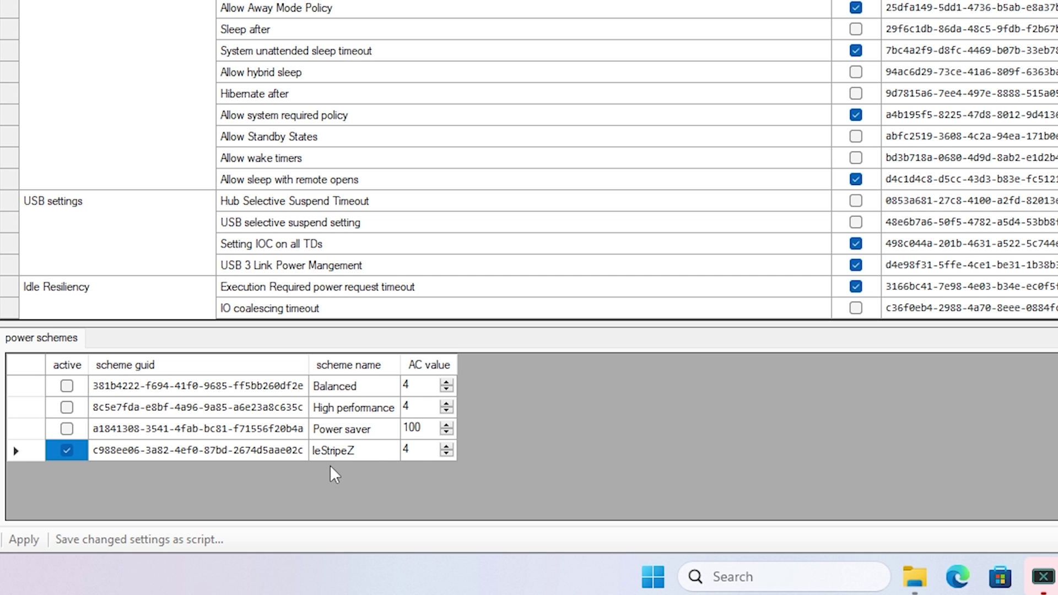
{"action": "left_click", "coordinate": [345, 457]}
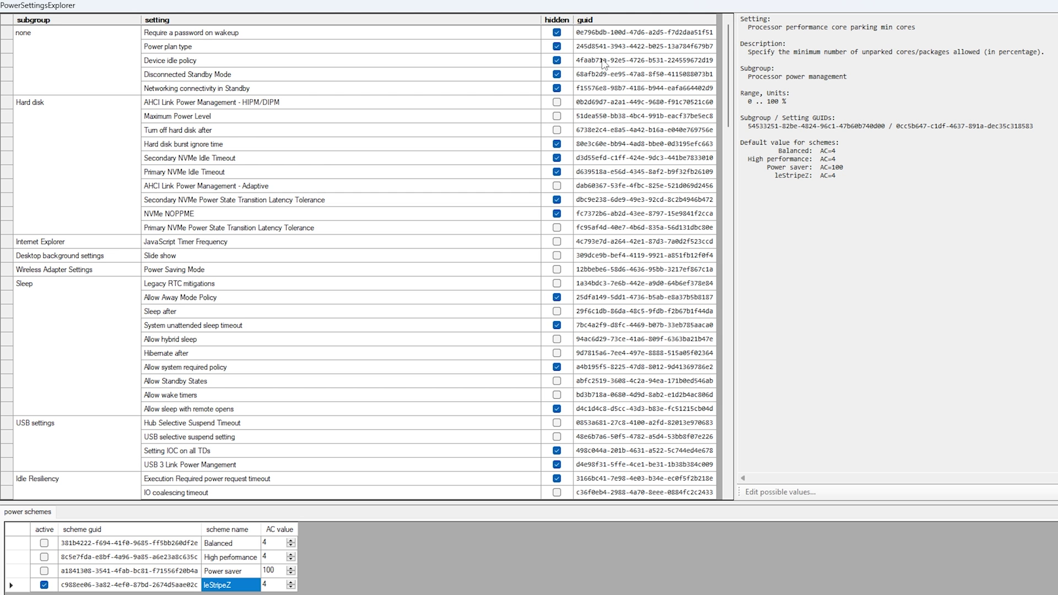
{"action": "scroll", "coordinate": [567, 127], "scroll_direction": "down", "scroll_amount": 6}
{"action": "scroll", "coordinate": [571, 141], "scroll_direction": "down", "scroll_amount": 6}
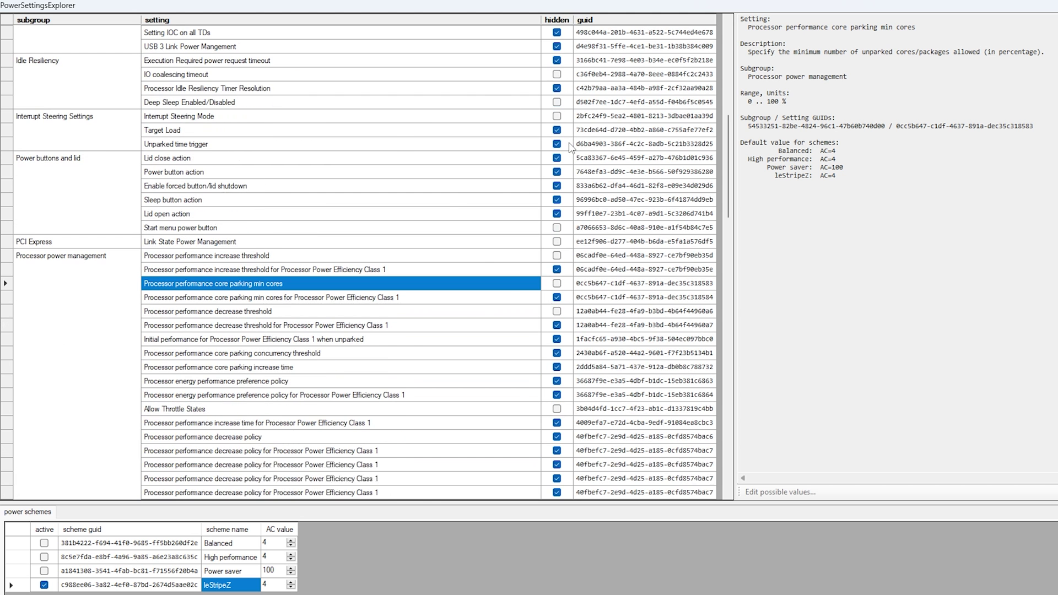
{"action": "scroll", "coordinate": [569, 175], "scroll_direction": "up", "scroll_amount": 9}
{"action": "scroll", "coordinate": [571, 172], "scroll_direction": "up", "scroll_amount": 3}
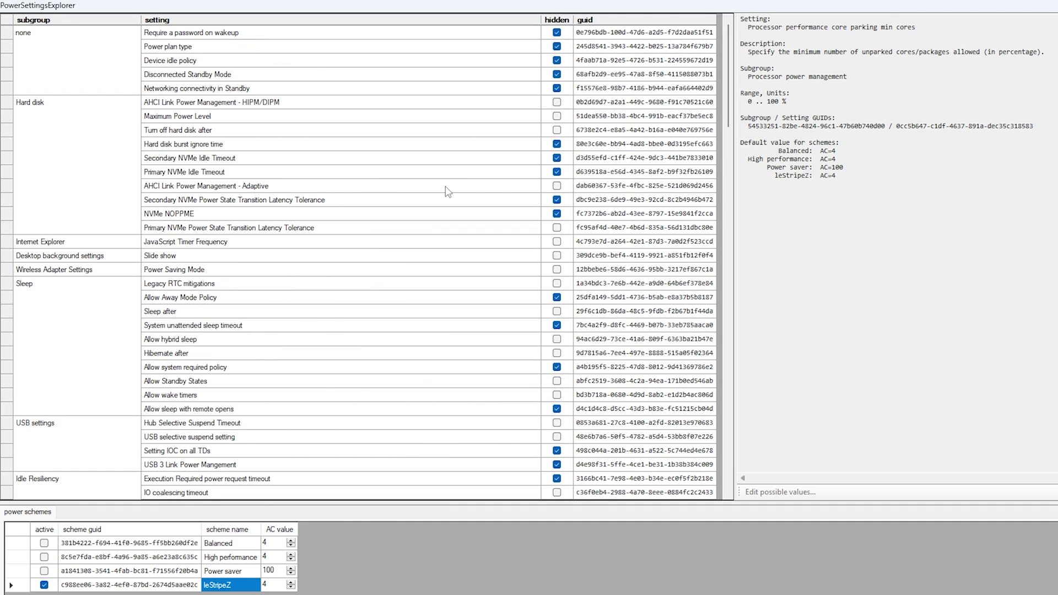
{"action": "scroll", "coordinate": [447, 191], "scroll_direction": "down", "scroll_amount": 10}
{"action": "scroll", "coordinate": [452, 207], "scroll_direction": "down", "scroll_amount": 1}
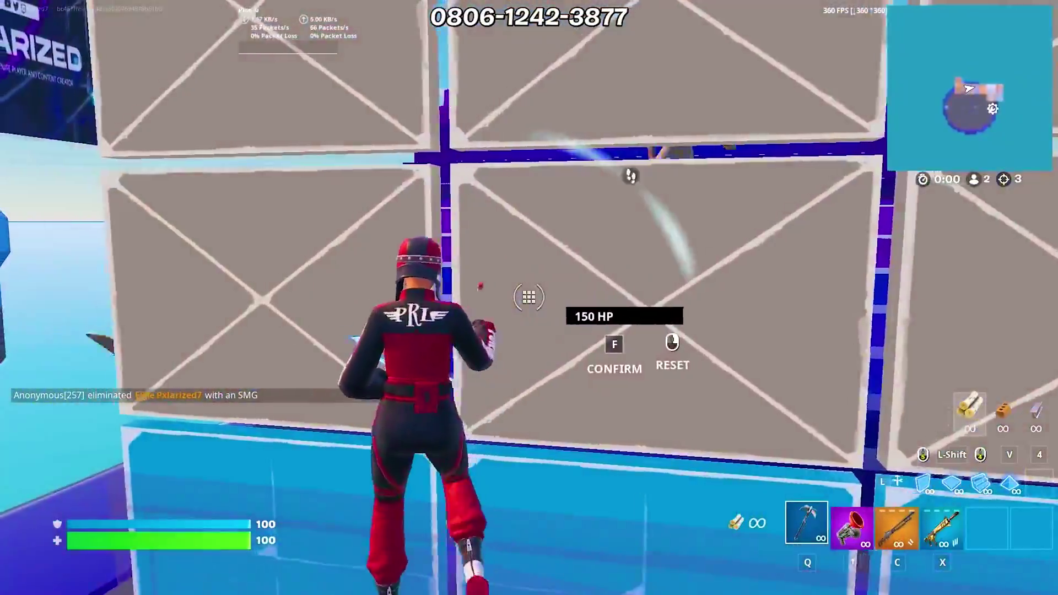
- In Fortnite build mode, spam ramps and walls and enter edit mode to gauge smoothness
{"action": "key", "text": "shift"}
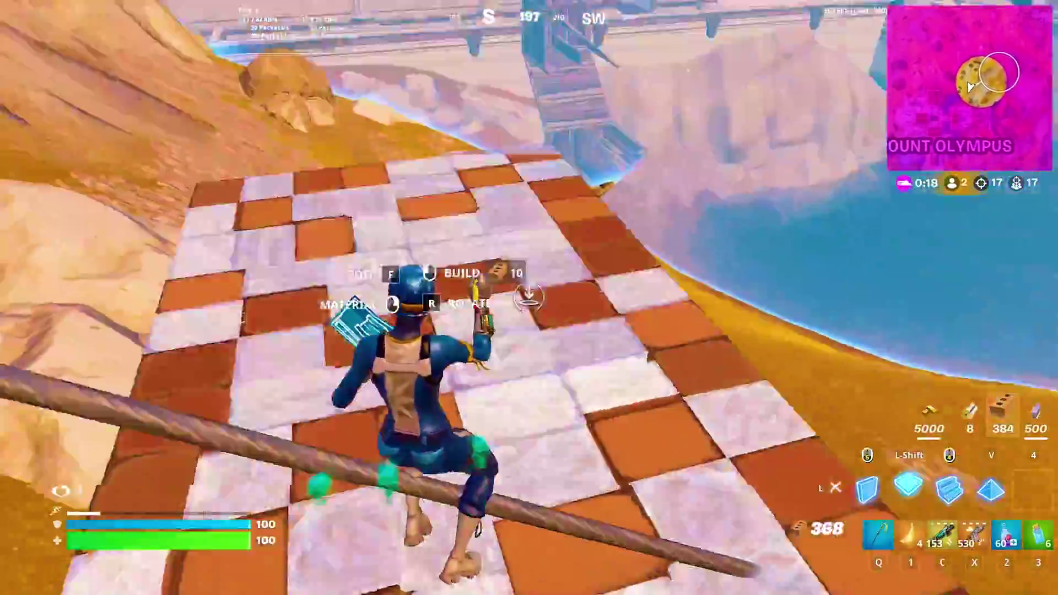
{"action": "left_click", "coordinate": [529, 298]}
{"action": "left_click", "coordinate": [529, 298]}
{"action": "key", "text": "f"}
{"action": "left_click", "coordinate": [529, 297]}
{"action": "left_click", "coordinate": [529, 298]}
{"action": "left_click", "coordinate": [529, 297]}
{"action": "left_click", "coordinate": [528, 298]}
{"action": "key", "text": "f"}
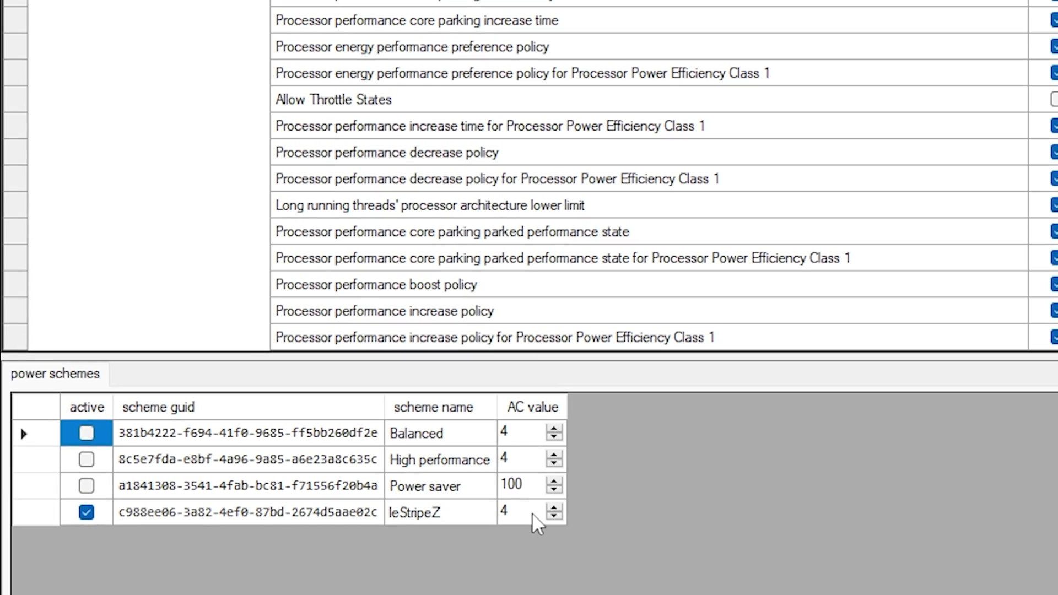
- Set leStripeZ's core parking min cores and max cores values to 0
{"action": "left_click", "coordinate": [281, 585]}
{"action": "type", "text": "0"}
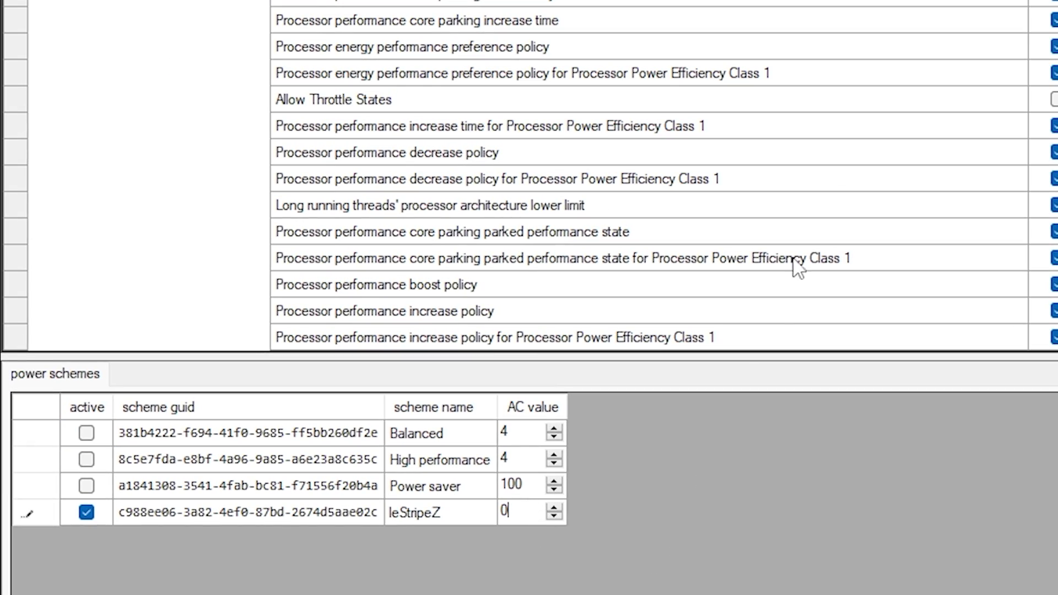
{"action": "scroll", "coordinate": [815, 211], "scroll_direction": "down", "scroll_amount": 15}
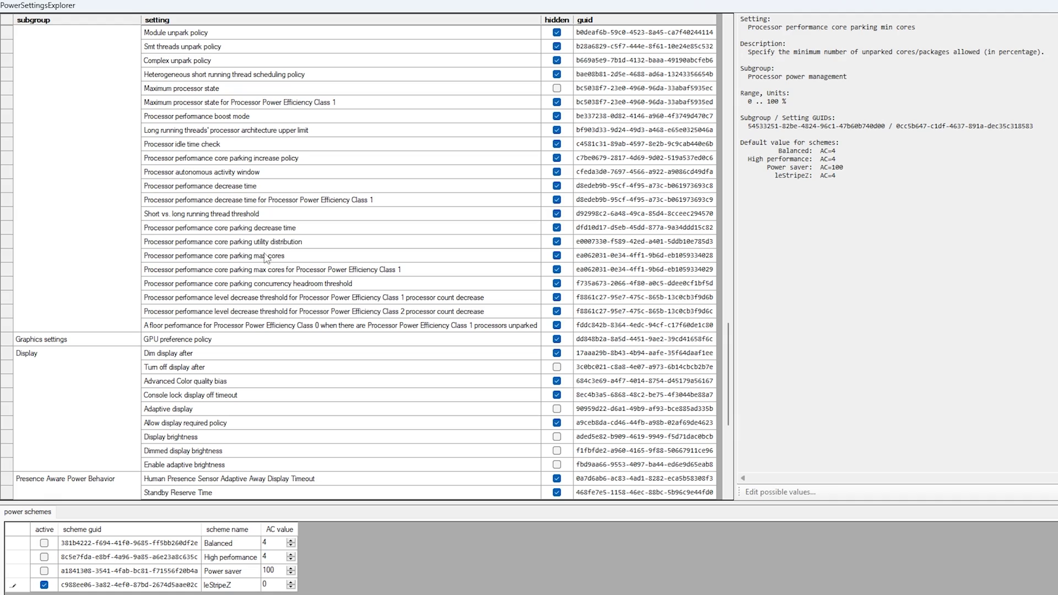
{"action": "left_click", "coordinate": [266, 257]}
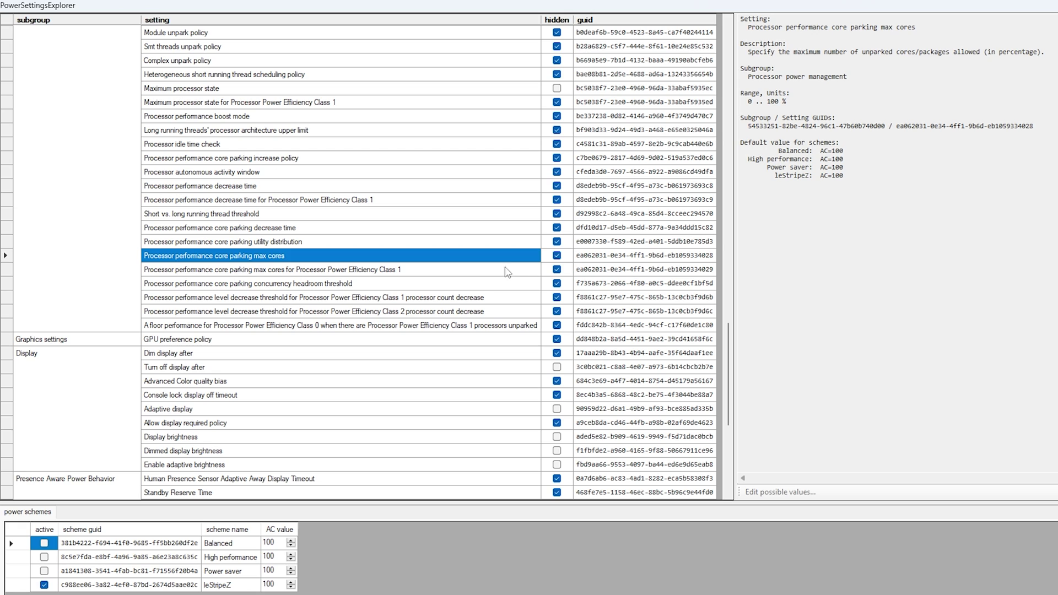
{"action": "left_click", "coordinate": [275, 585]}
{"action": "type", "text": "0"}
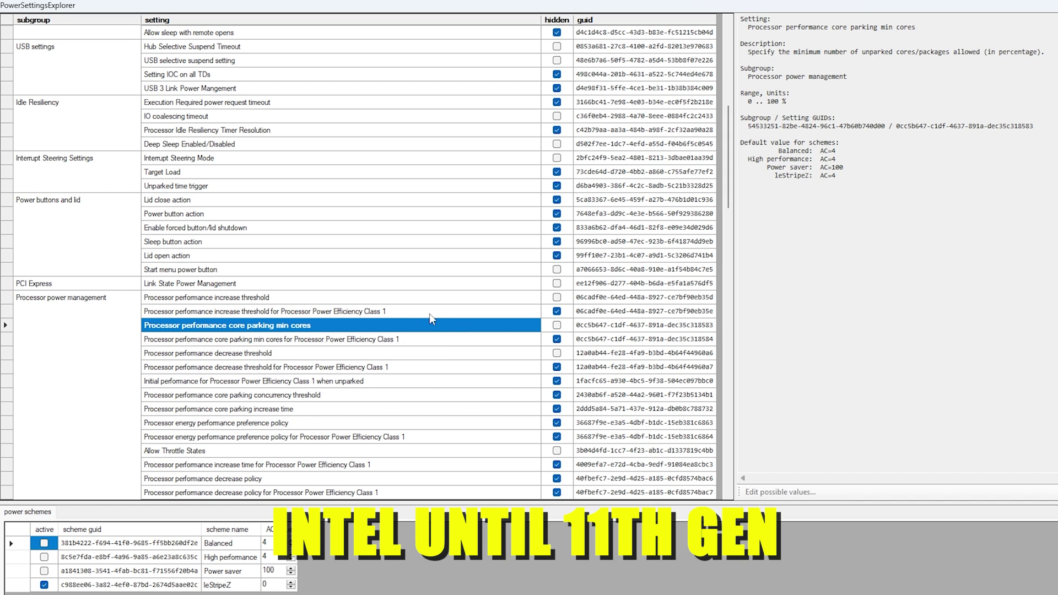
- Change leStripeZ's core parking min cores and max cores values to 100
{"action": "left_click", "coordinate": [278, 586]}
{"action": "type", "text": "100"}
{"action": "scroll", "coordinate": [369, 386], "scroll_direction": "down", "scroll_amount": 10}
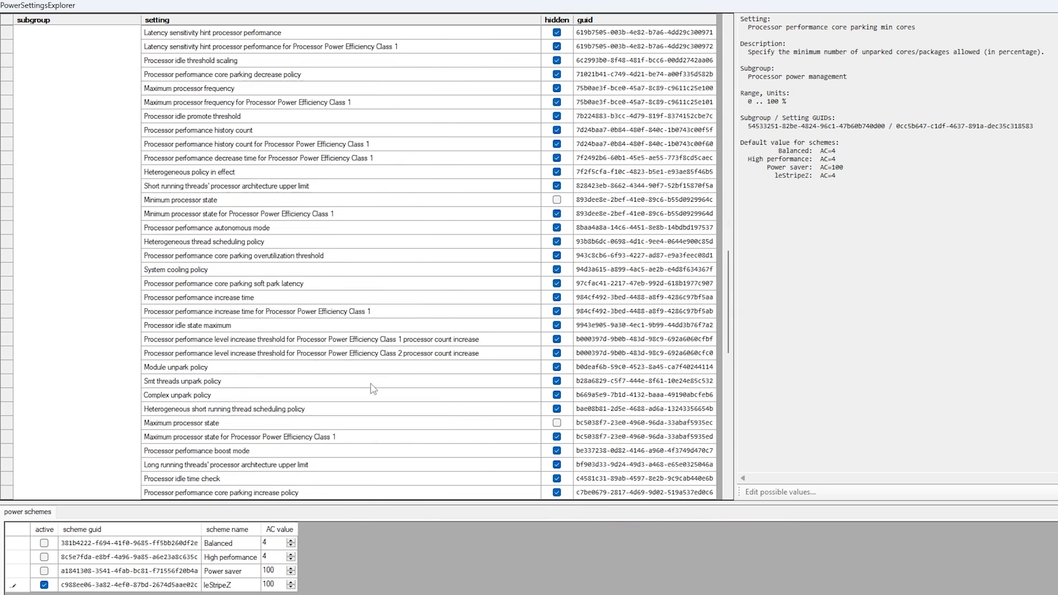
{"action": "scroll", "coordinate": [372, 388], "scroll_direction": "down", "scroll_amount": 6}
{"action": "left_click", "coordinate": [407, 341]}
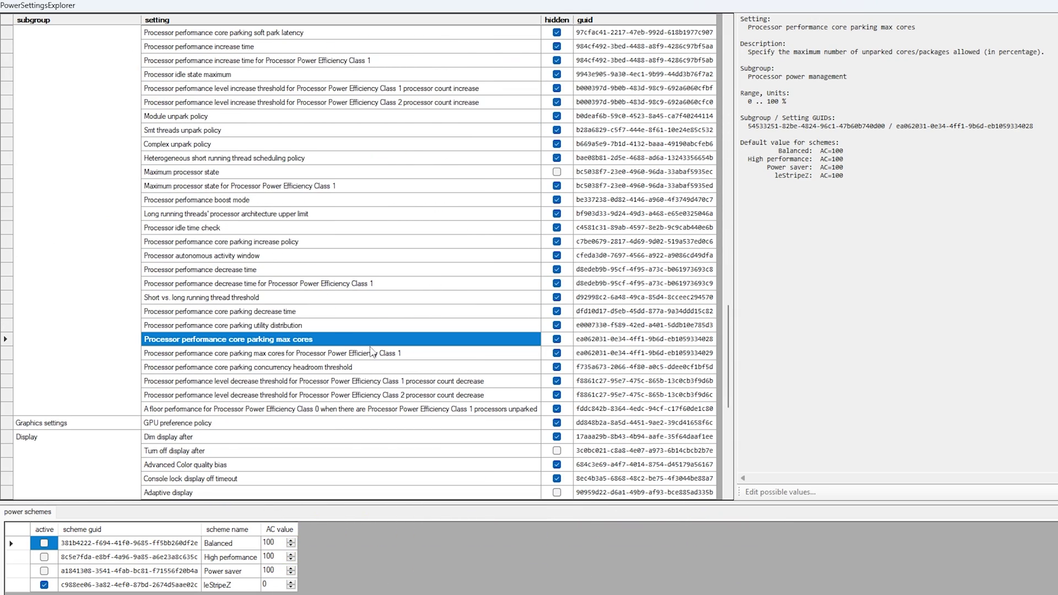
{"action": "left_click", "coordinate": [276, 584]}
{"action": "type", "text": "100"}
{"action": "scroll", "coordinate": [183, 157], "scroll_direction": "up", "scroll_amount": 15}
{"action": "left_click", "coordinate": [184, 158]}
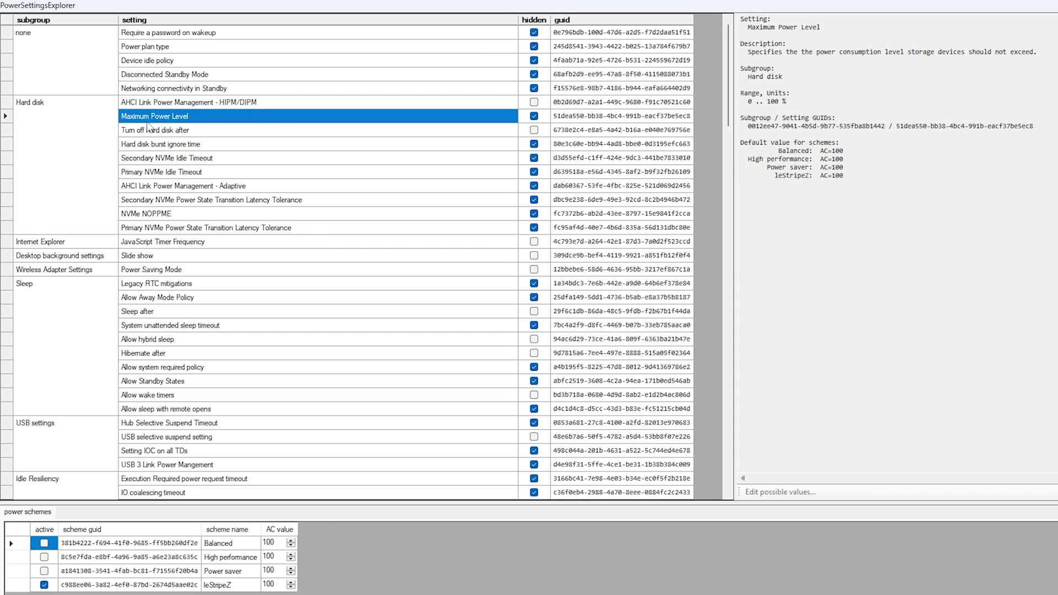
- Unhide Maximum Power Level, AHCI Link Power Management - Adaptive and Primary NVMe latency tolerance
{"action": "left_click", "coordinate": [534, 116]}
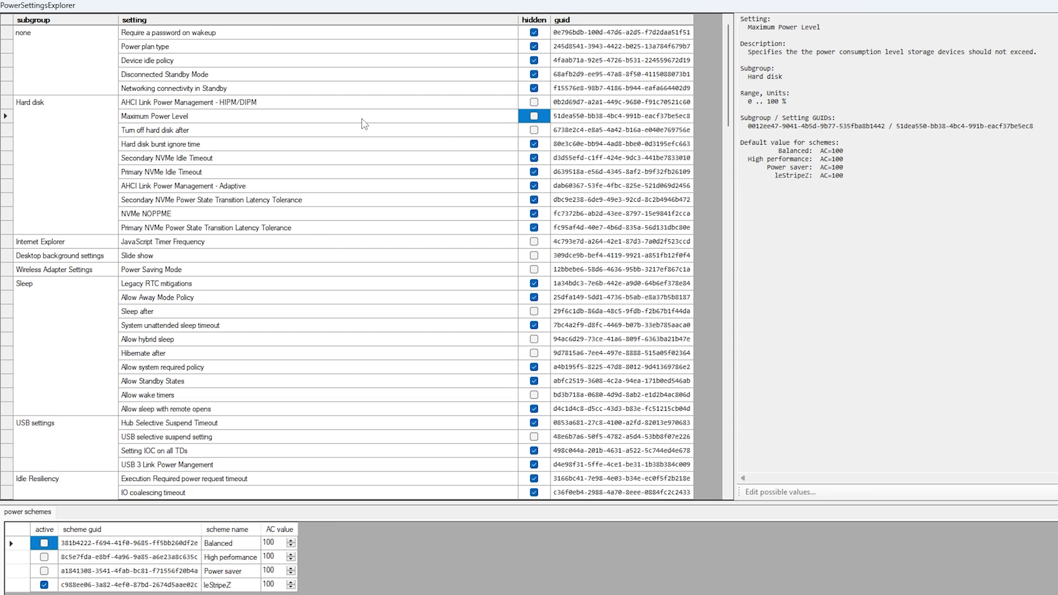
{"action": "left_click", "coordinate": [154, 130]}
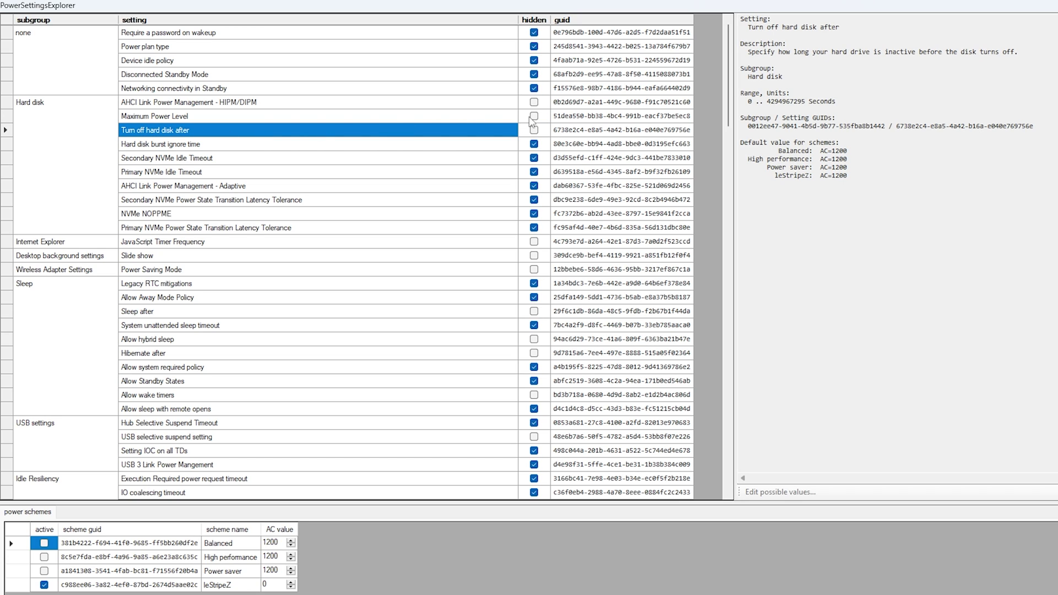
{"action": "left_click", "coordinate": [159, 187]}
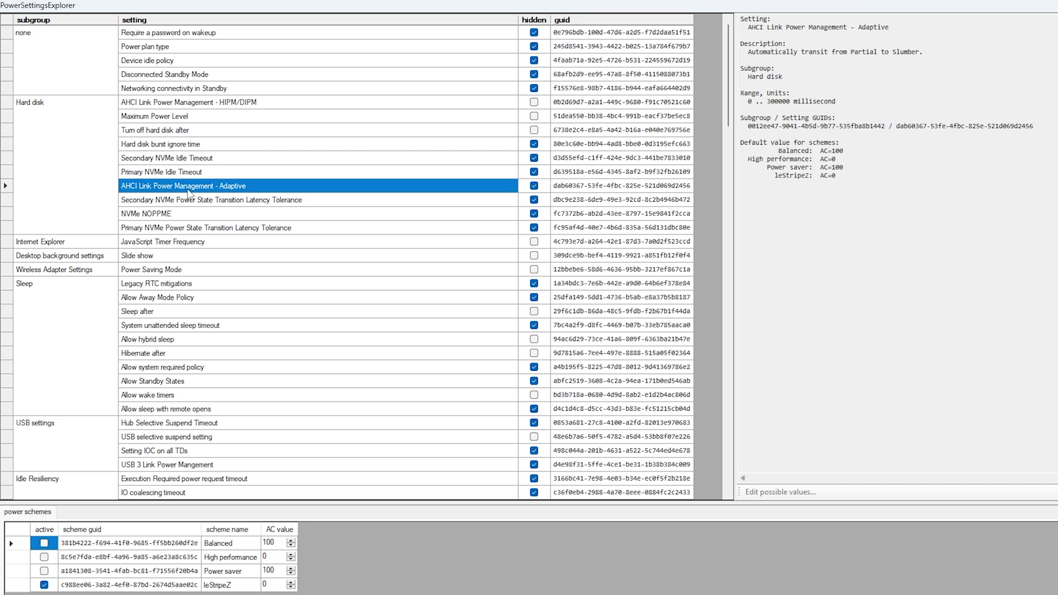
{"action": "left_click", "coordinate": [534, 187]}
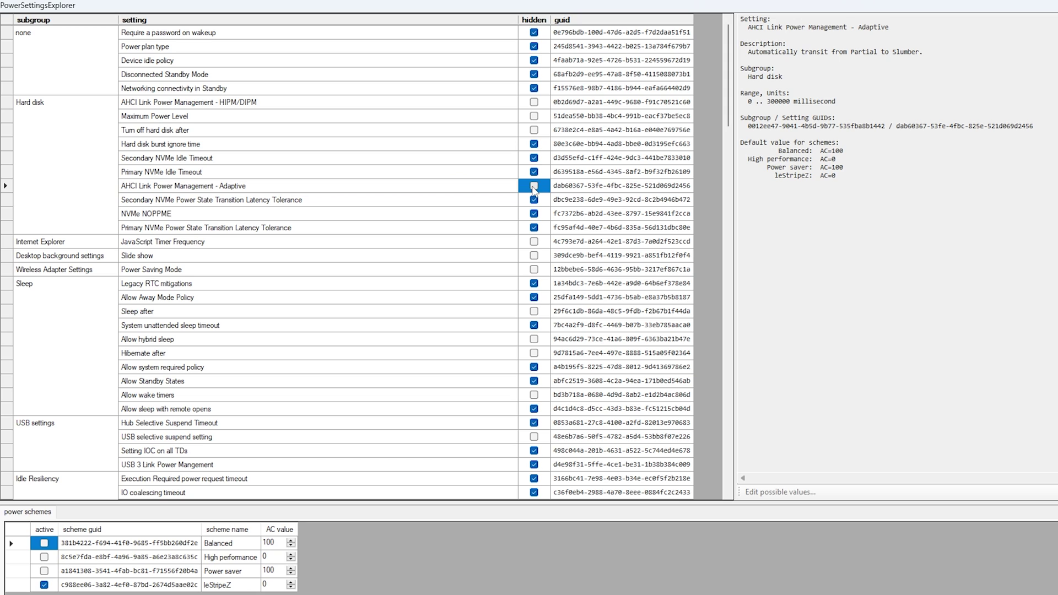
{"action": "left_click", "coordinate": [157, 230]}
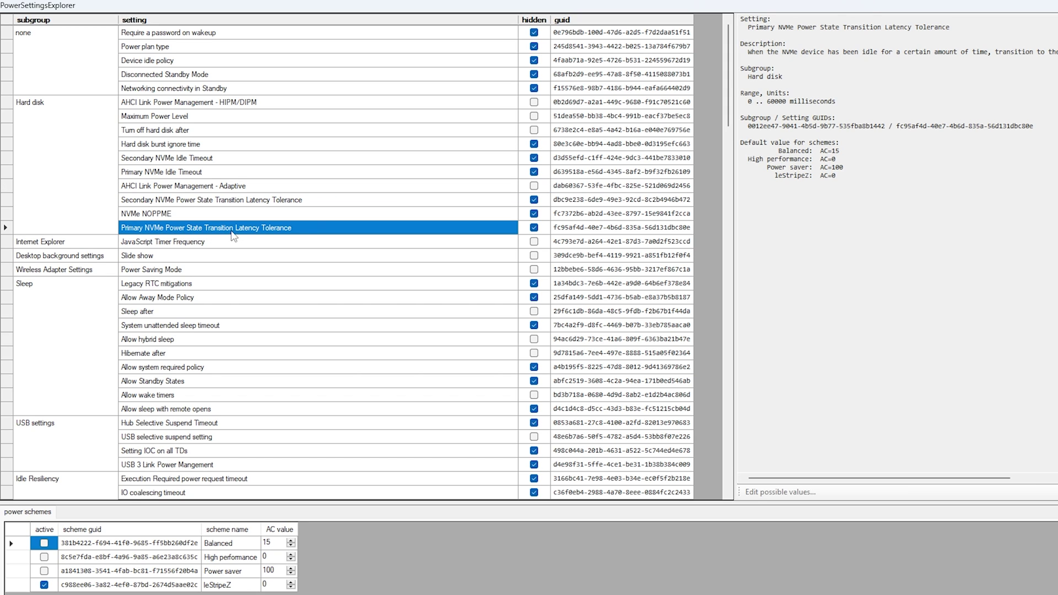
{"action": "left_click", "coordinate": [534, 227]}
{"action": "scroll", "coordinate": [132, 251], "scroll_direction": "down", "scroll_amount": 1}
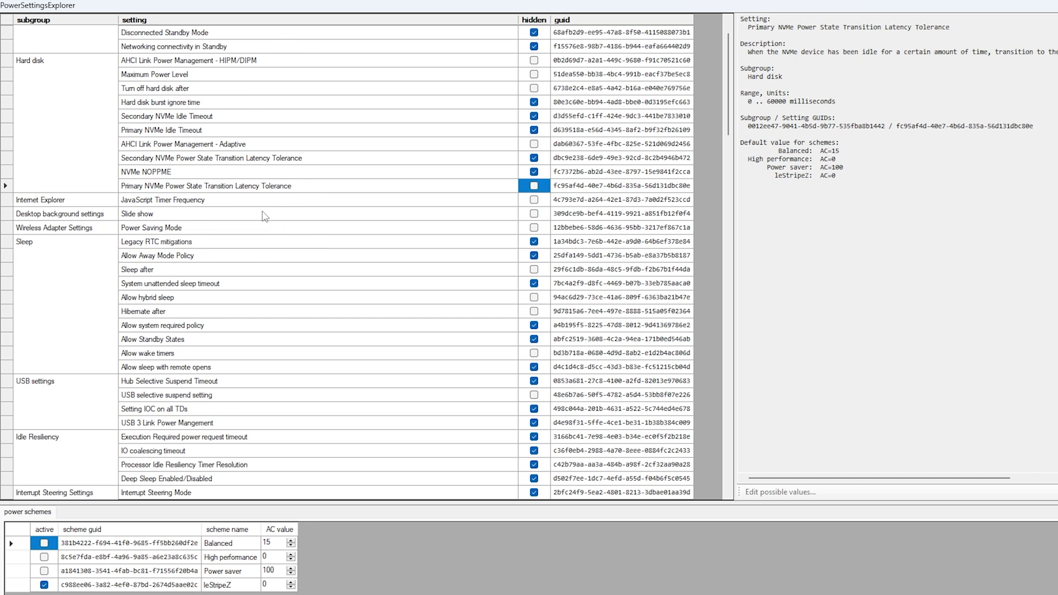
{"action": "left_click", "coordinate": [64, 230]}
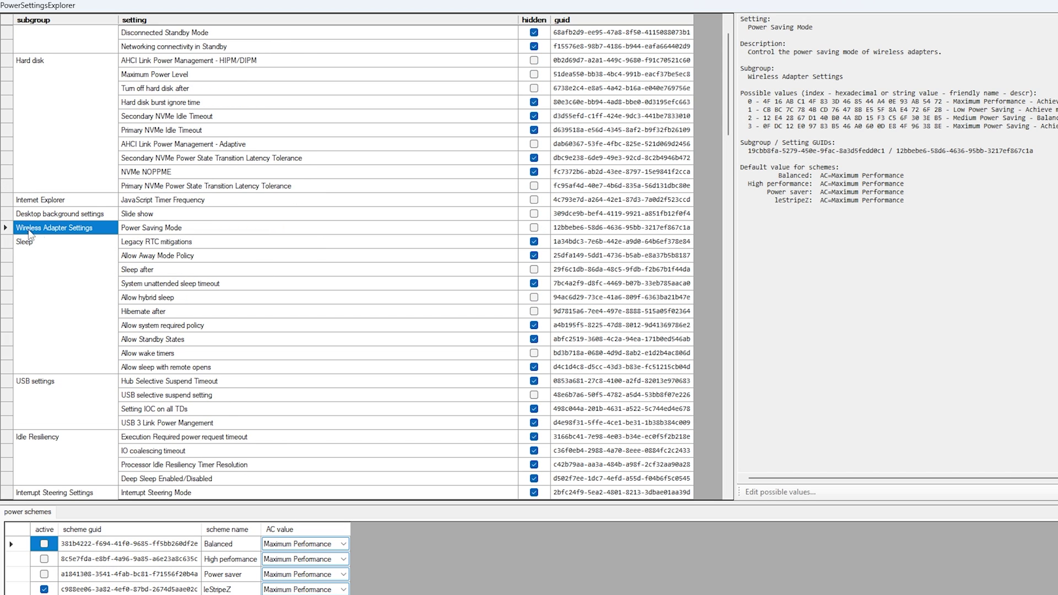
{"action": "left_click", "coordinate": [137, 232]}
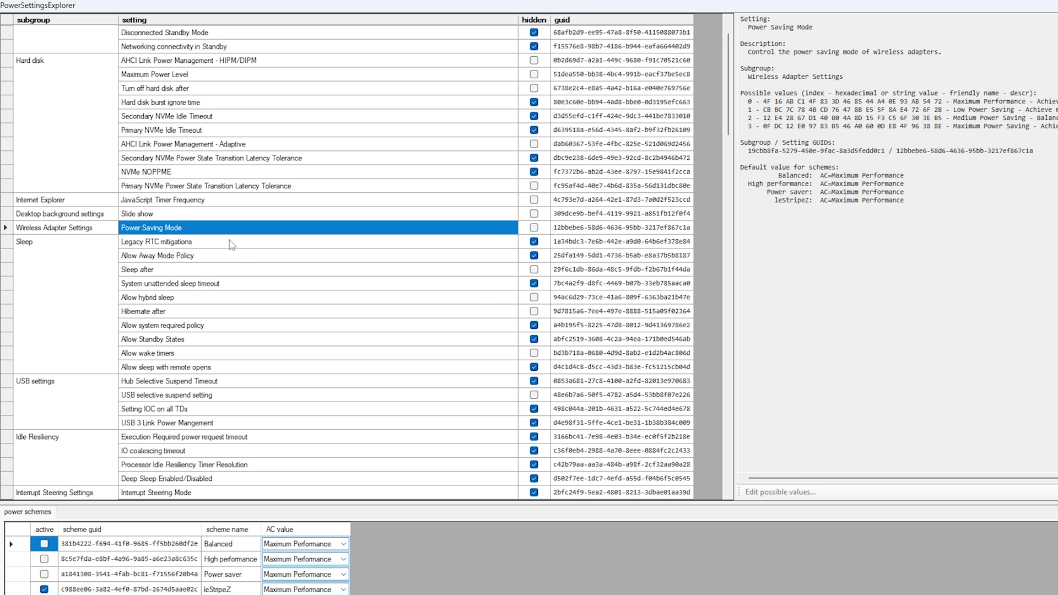
- Unhide Legacy RTC mitigations and Allow Standby States, then check Allow wake timers
{"action": "left_click", "coordinate": [128, 242]}
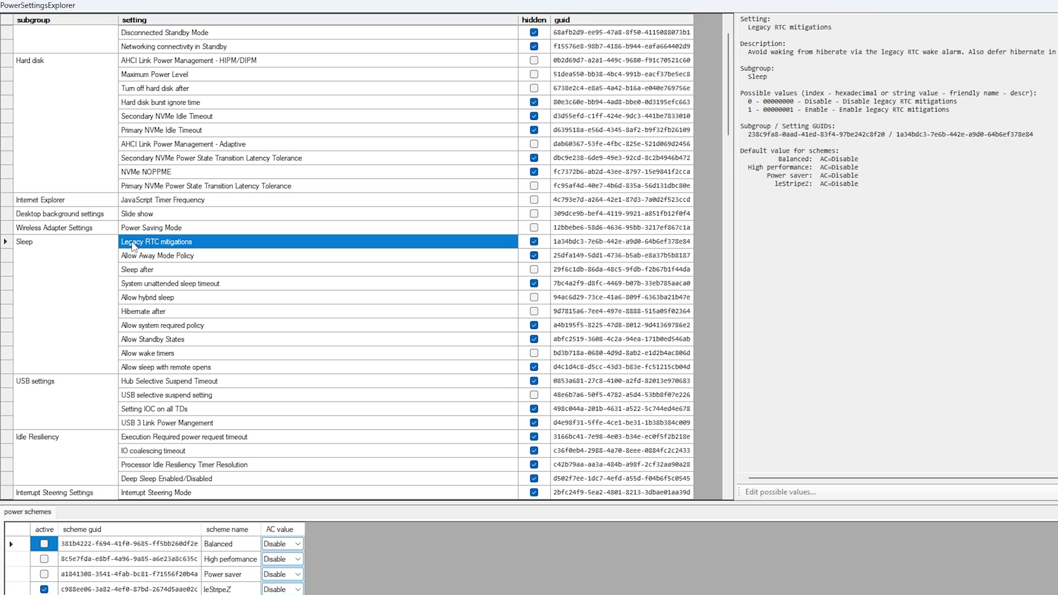
{"action": "left_click", "coordinate": [534, 241]}
{"action": "left_click", "coordinate": [165, 339]}
{"action": "scroll", "coordinate": [162, 331], "scroll_direction": "down", "scroll_amount": 1}
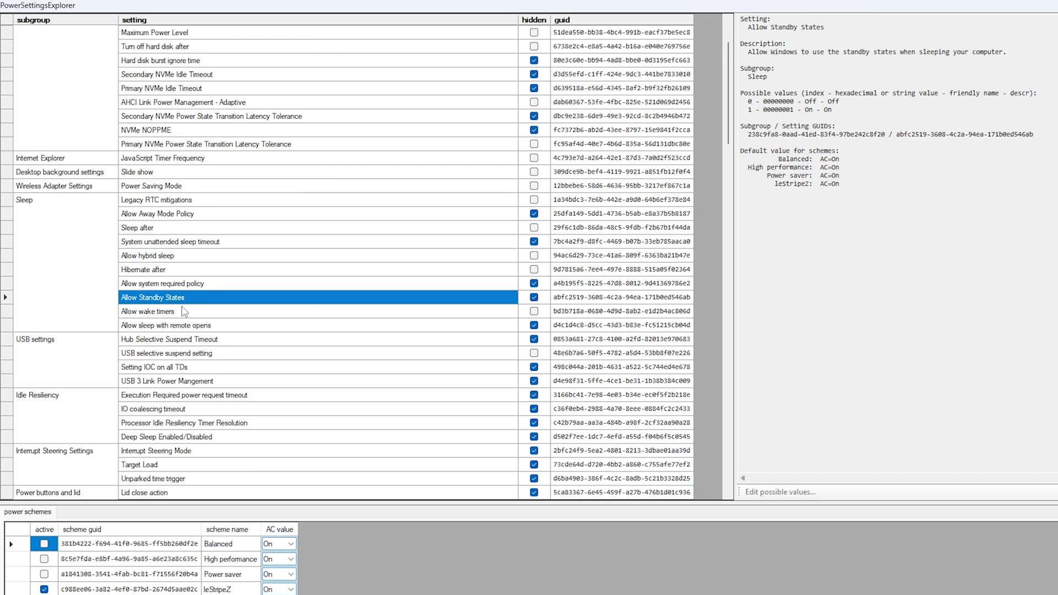
{"action": "scroll", "coordinate": [184, 311], "scroll_direction": "down", "scroll_amount": 1}
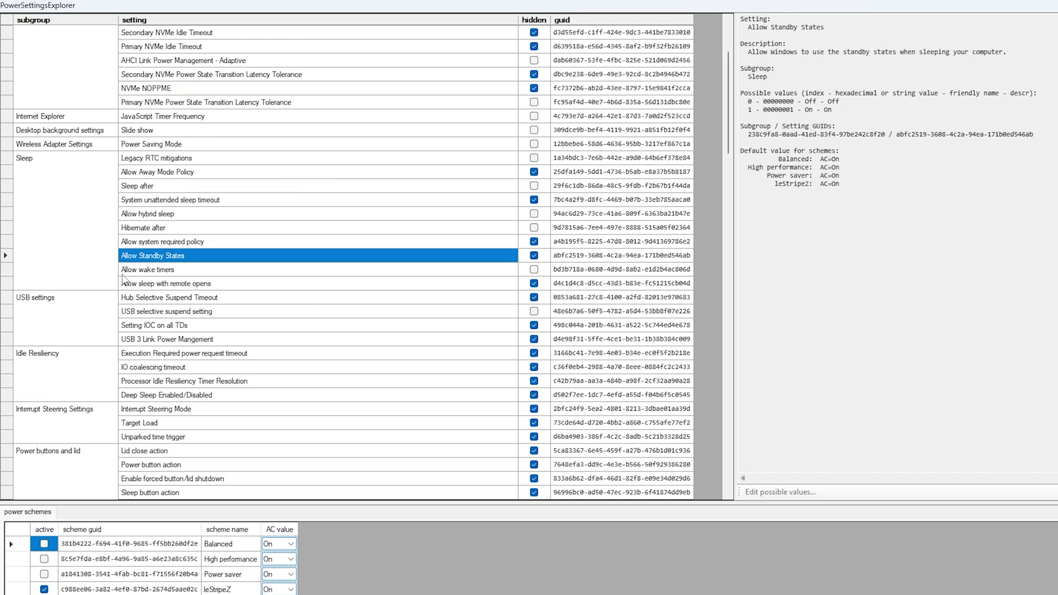
{"action": "left_click", "coordinate": [533, 256]}
{"action": "left_click", "coordinate": [144, 274]}
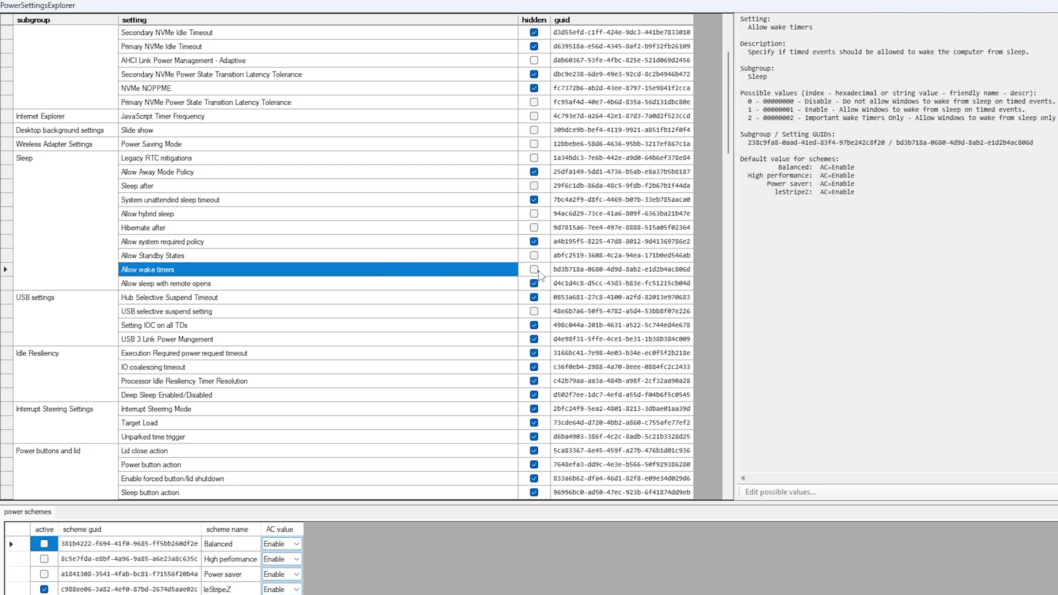
{"action": "scroll", "coordinate": [328, 177], "scroll_direction": "down", "scroll_amount": 2}
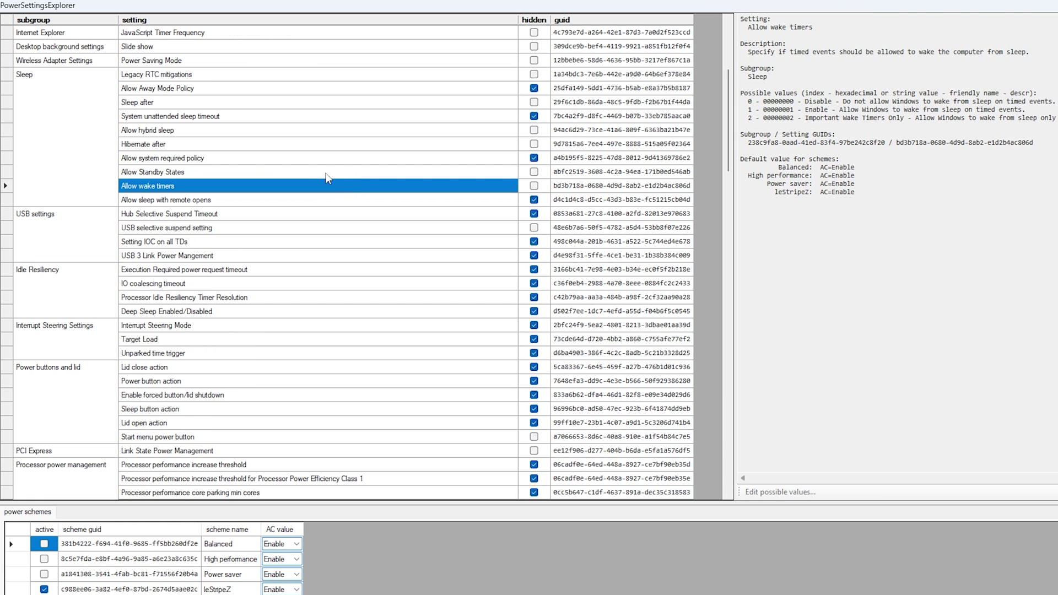
- Unhide the USB Hub Selective Suspend Timeout setting
{"action": "left_click", "coordinate": [61, 220]}
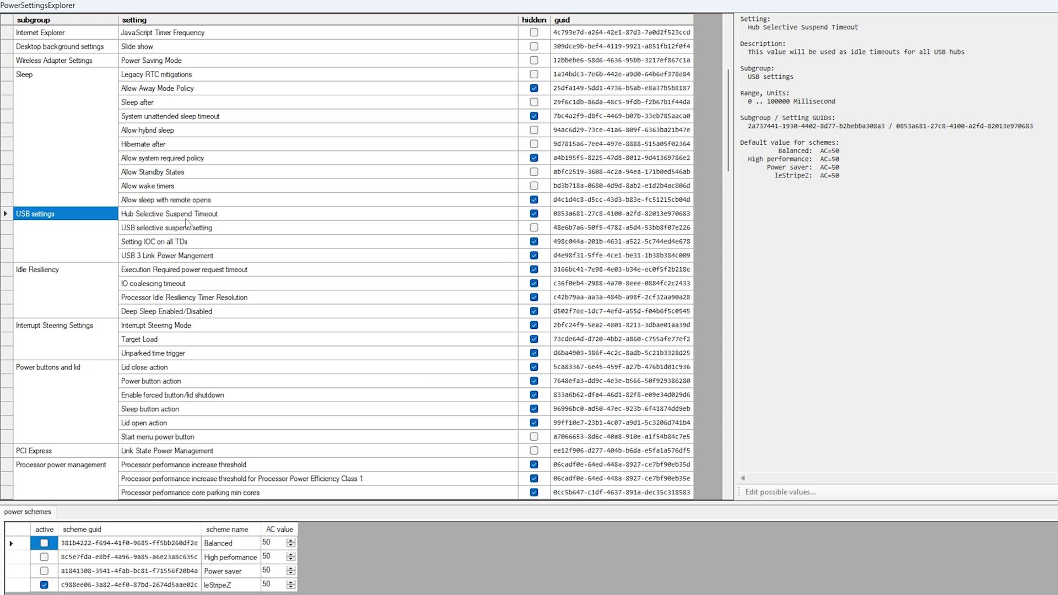
{"action": "left_click", "coordinate": [385, 218]}
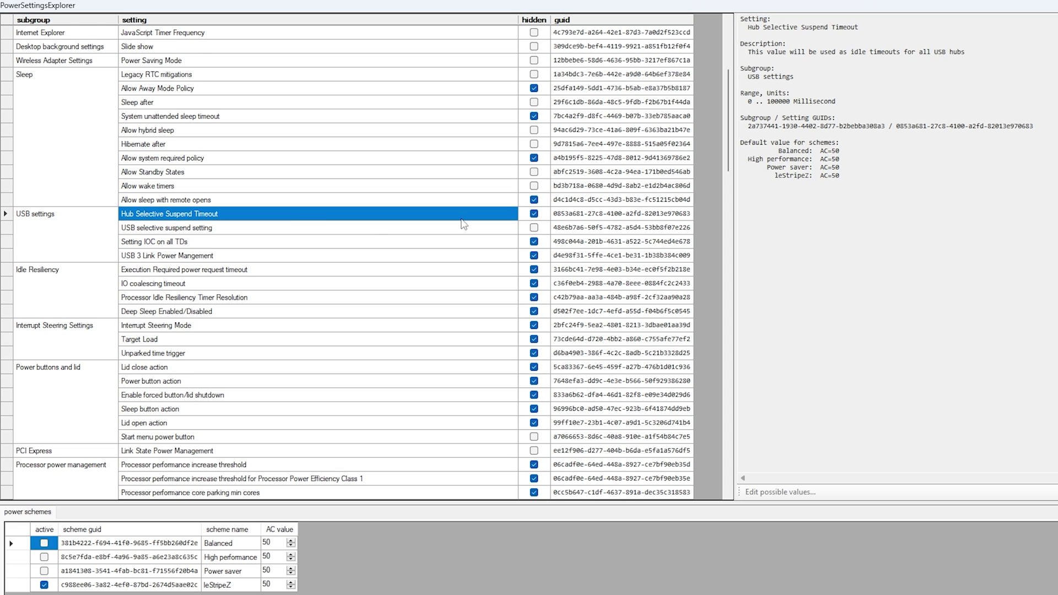
{"action": "left_click", "coordinate": [534, 214]}
{"action": "left_click", "coordinate": [162, 229]}
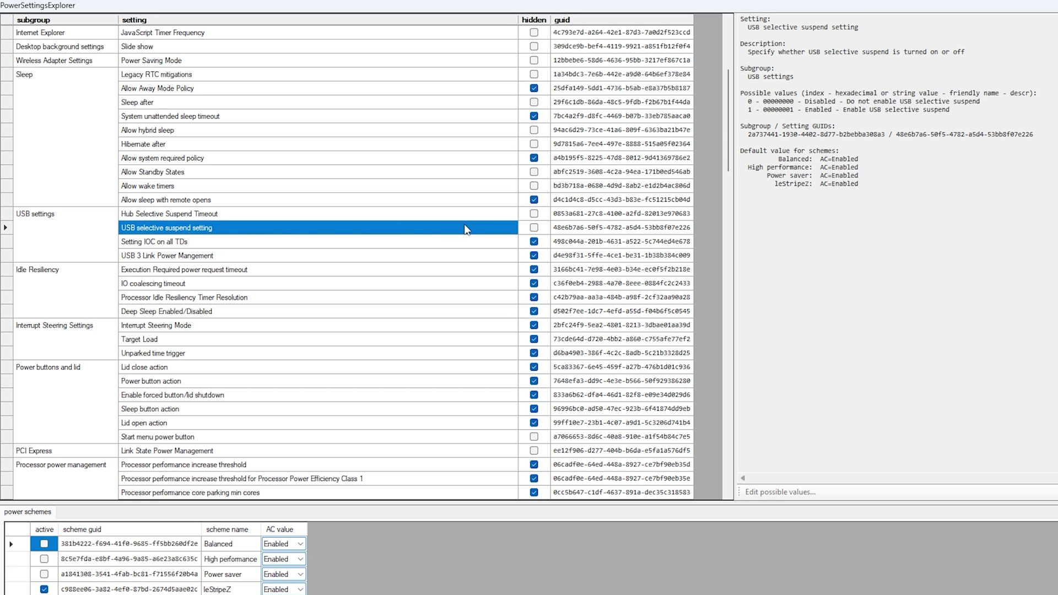
{"action": "scroll", "coordinate": [163, 176], "scroll_direction": "down", "scroll_amount": 2}
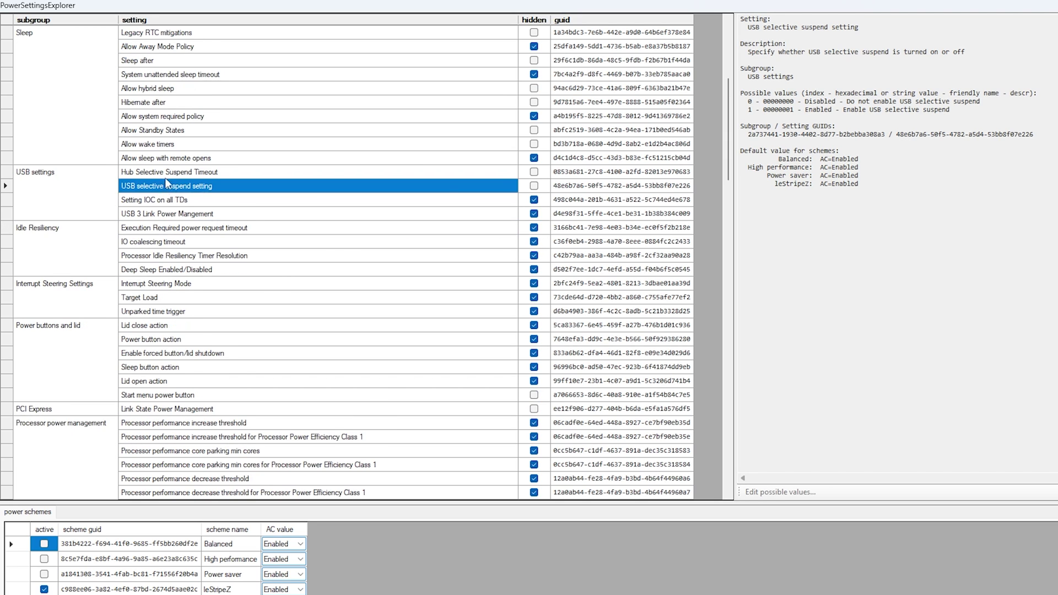
- Unhide IO coalescing timeout and Deep Sleep Enabled/Disabled, then select Interrupt Steering Mode
{"action": "left_click", "coordinate": [36, 190]}
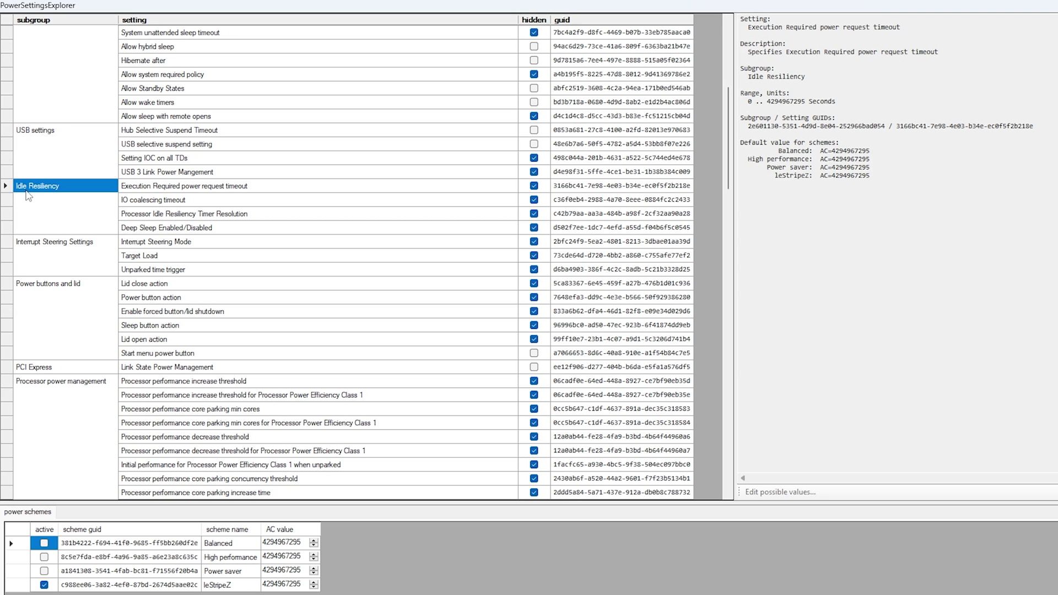
{"action": "left_click", "coordinate": [164, 197]}
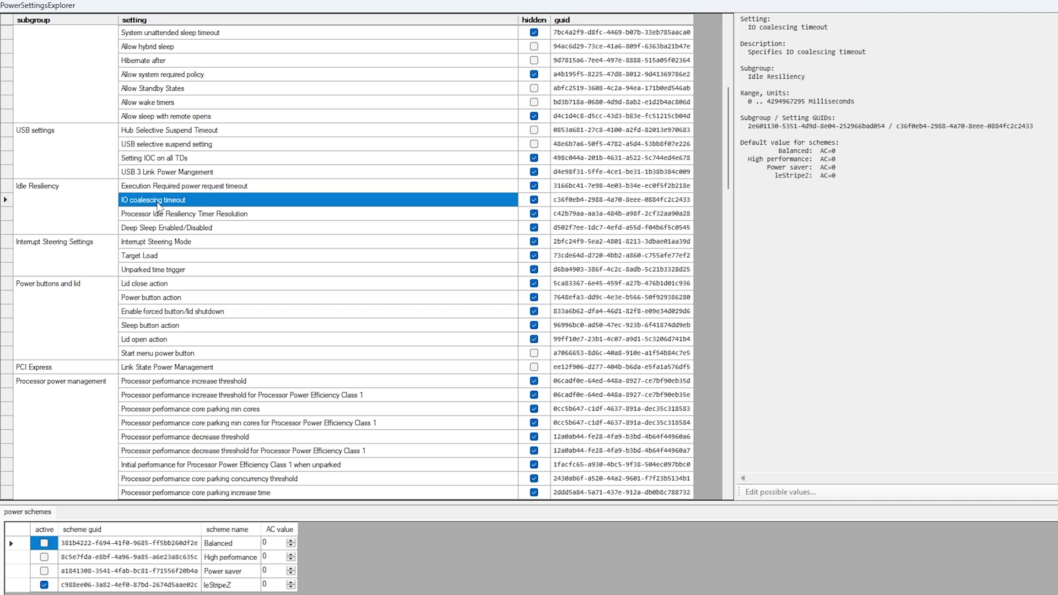
{"action": "left_click", "coordinate": [534, 200]}
{"action": "left_click", "coordinate": [141, 230]}
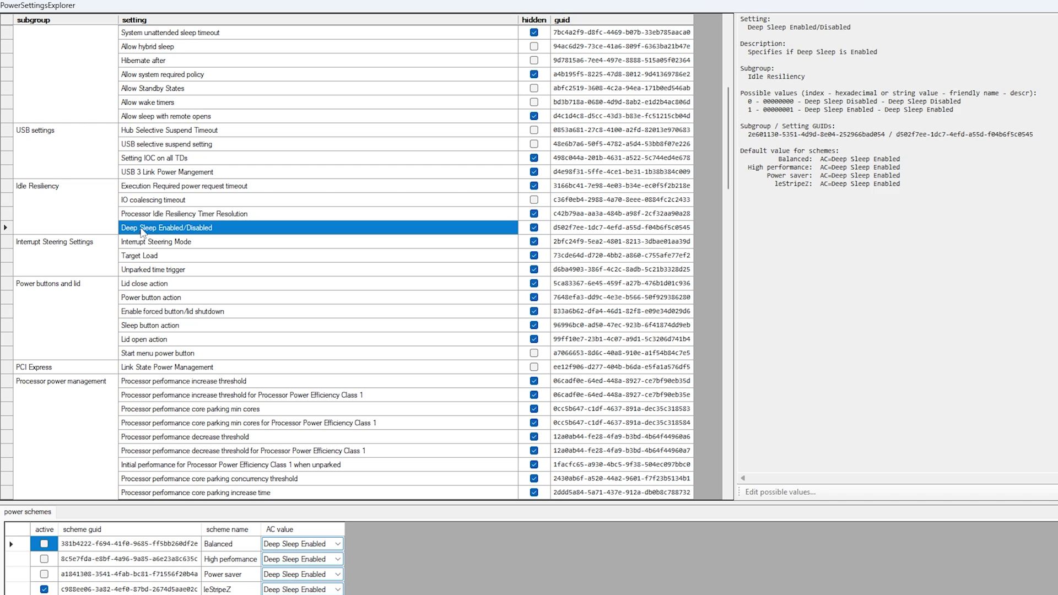
{"action": "left_click", "coordinate": [533, 227]}
{"action": "scroll", "coordinate": [77, 240], "scroll_direction": "down", "scroll_amount": 1}
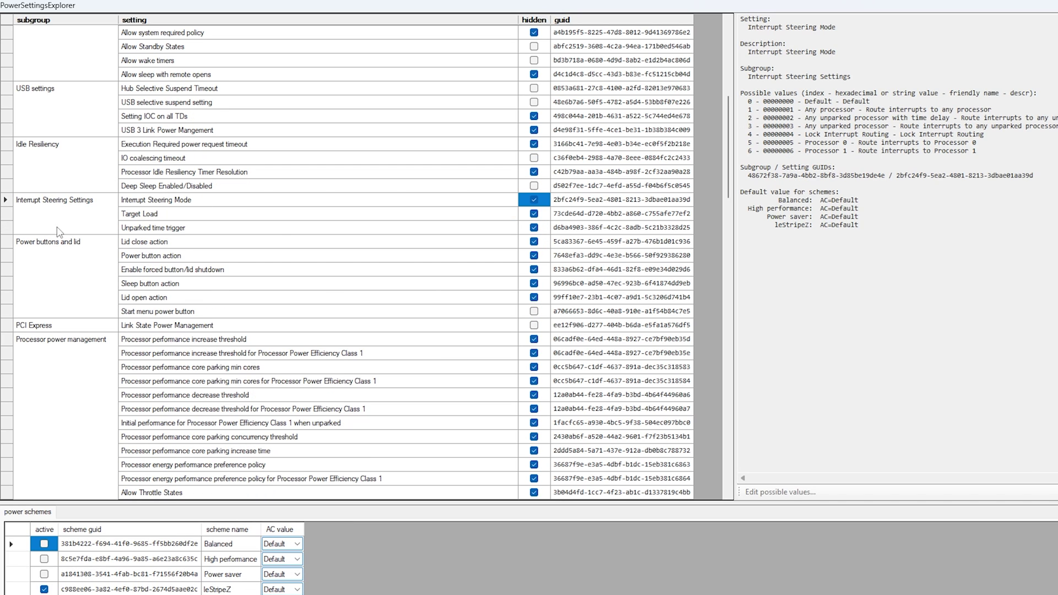
{"action": "left_click", "coordinate": [51, 207]}
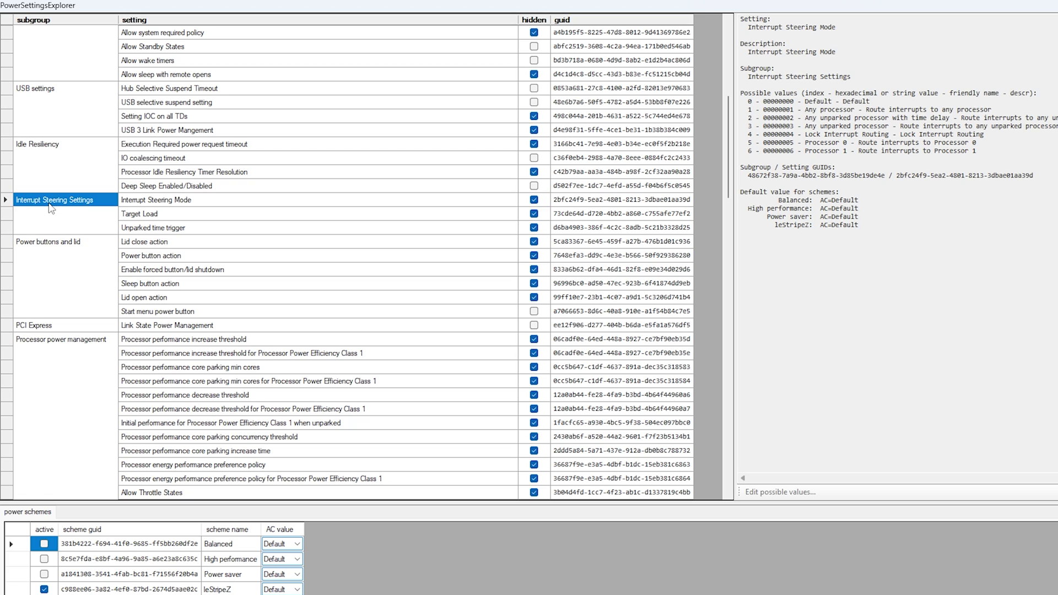
{"action": "left_click", "coordinate": [136, 202]}
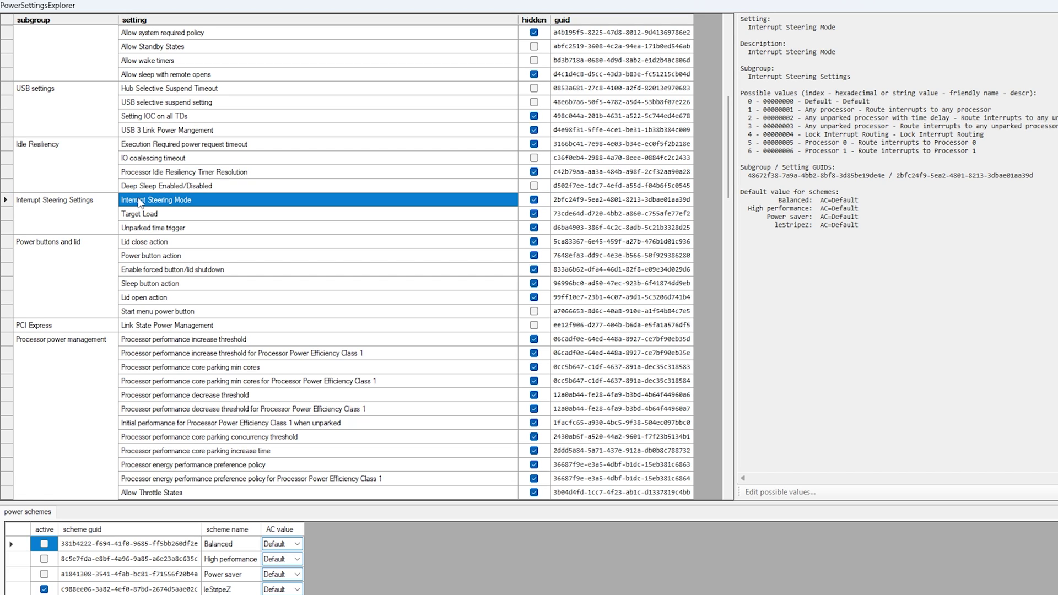
- Unhide Interrupt Steering Mode and the Processor performance increase threshold
{"action": "left_click", "coordinate": [532, 200]}
{"action": "scroll", "coordinate": [371, 215], "scroll_direction": "down", "scroll_amount": 3}
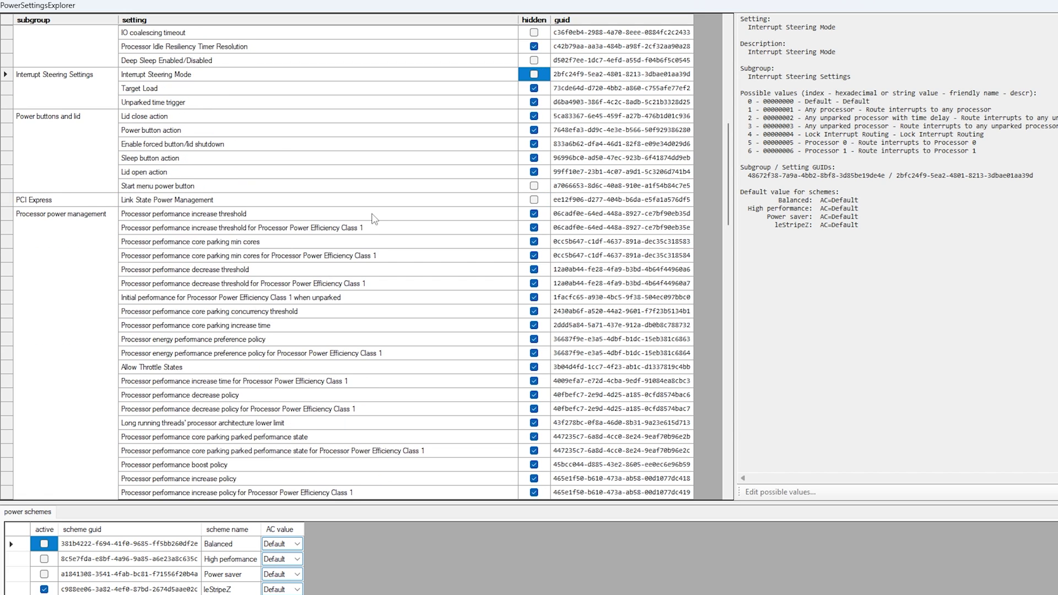
{"action": "scroll", "coordinate": [370, 214], "scroll_direction": "down", "scroll_amount": 1}
{"action": "left_click", "coordinate": [161, 177]}
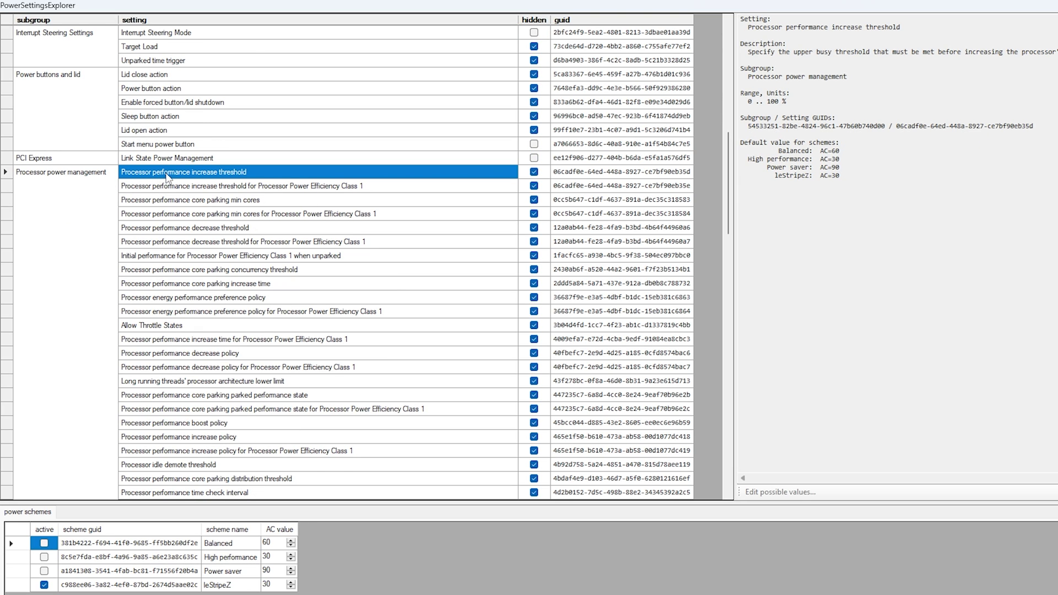
{"action": "left_click", "coordinate": [533, 172]}
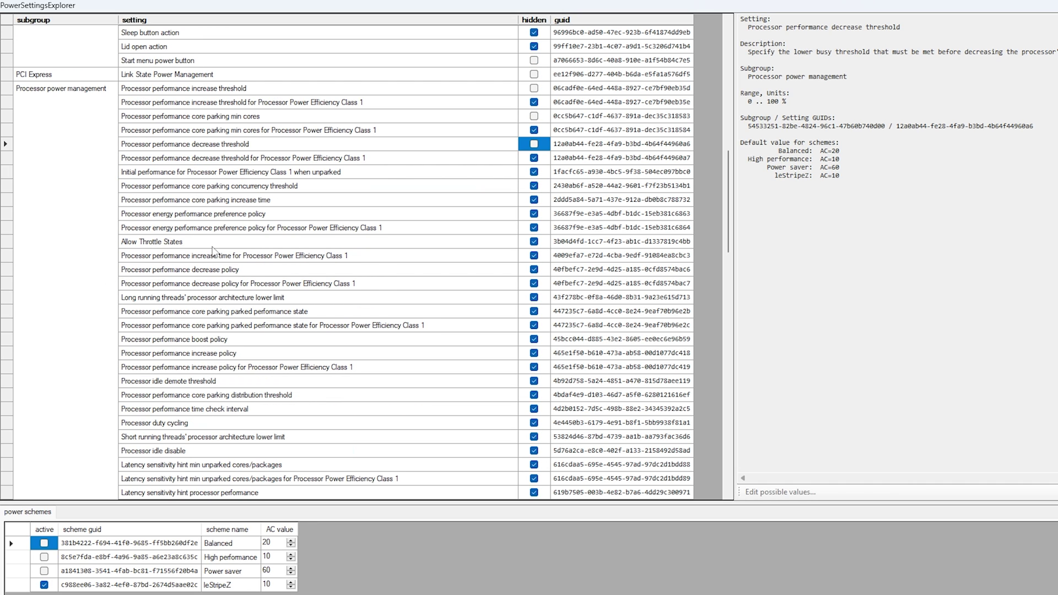
- Unhide Allow Throttle States and look at the Processor idle disable setting
{"action": "left_click", "coordinate": [211, 246]}
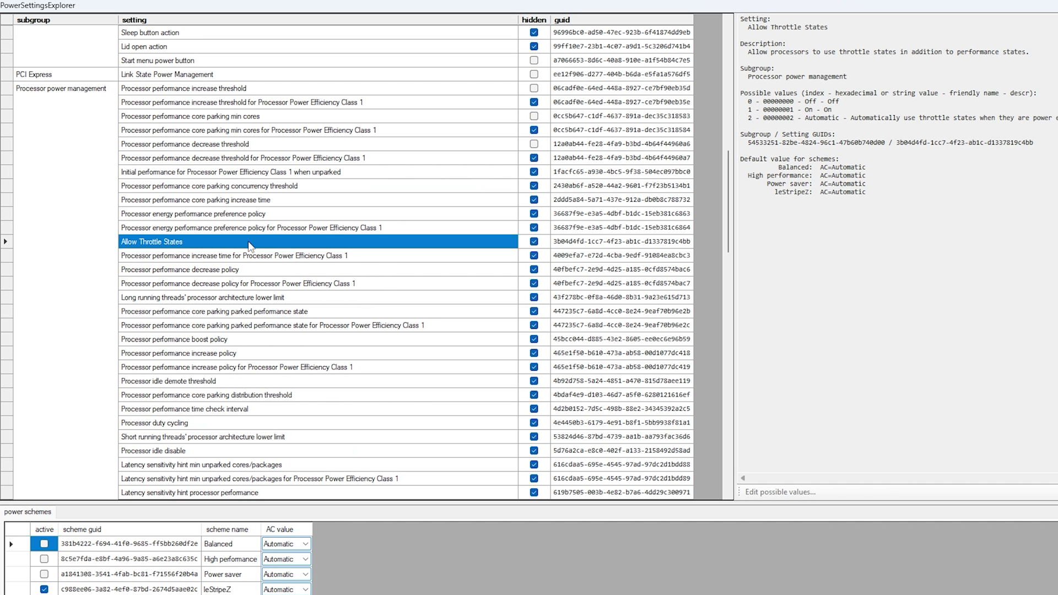
{"action": "left_click", "coordinate": [534, 243]}
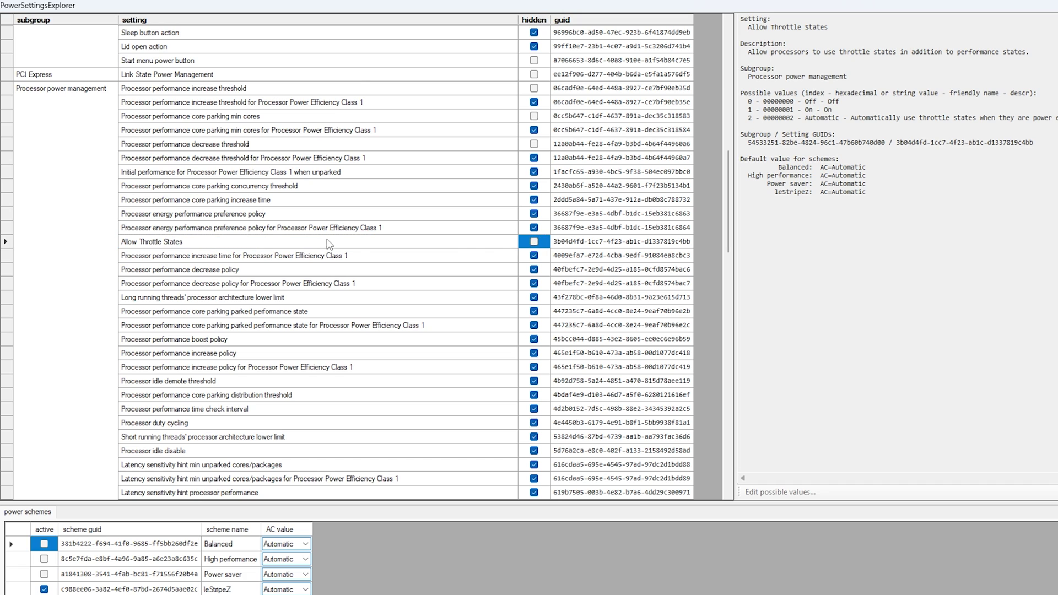
{"action": "scroll", "coordinate": [262, 256], "scroll_direction": "down", "scroll_amount": 1}
{"action": "scroll", "coordinate": [262, 256], "scroll_direction": "down", "scroll_amount": 1}
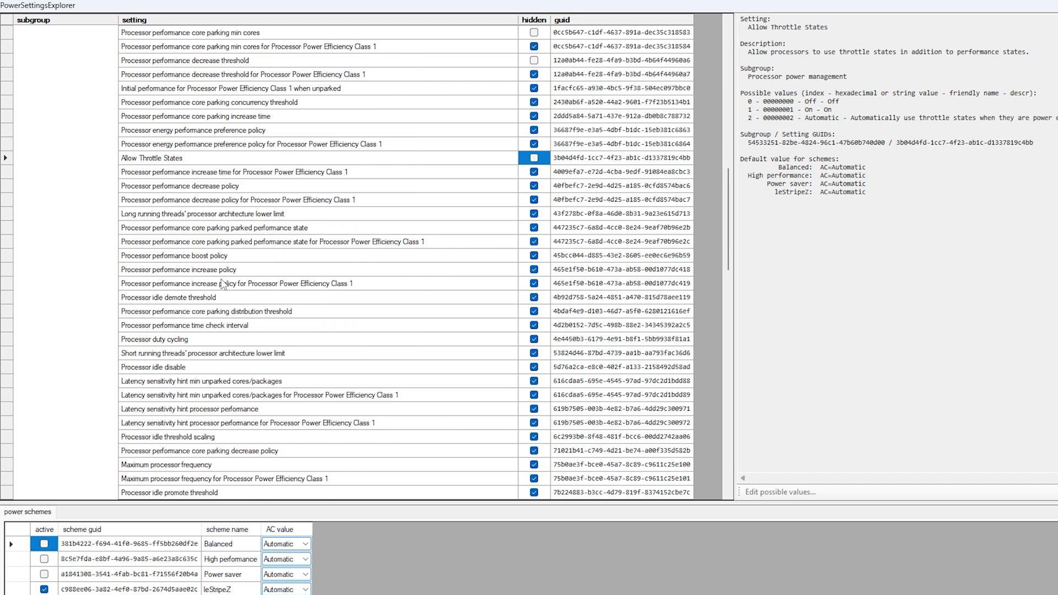
{"action": "scroll", "coordinate": [209, 289], "scroll_direction": "down", "scroll_amount": 1}
{"action": "left_click", "coordinate": [138, 329]}
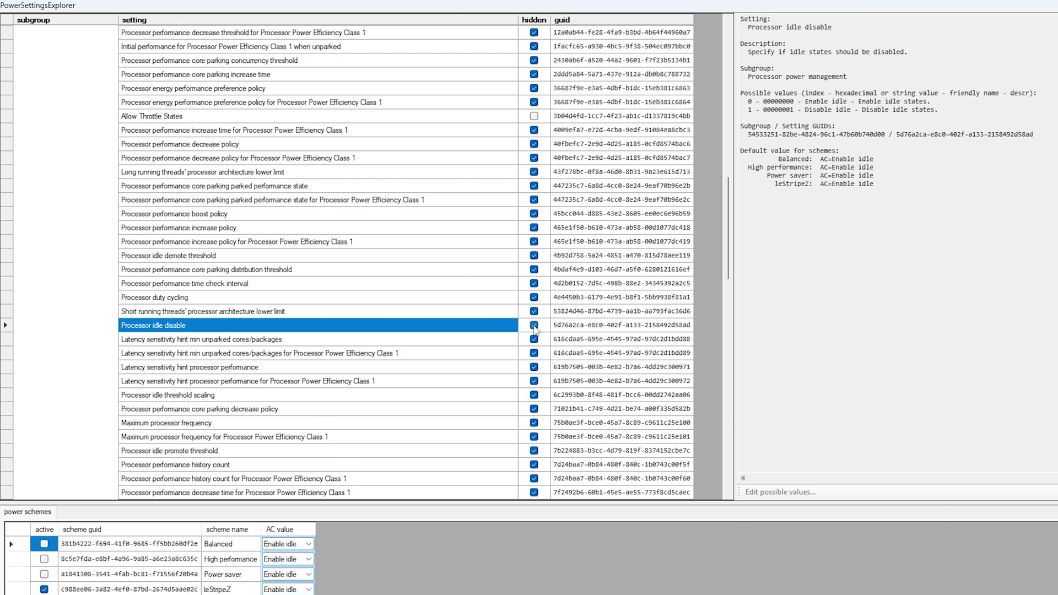
{"action": "scroll", "coordinate": [153, 204], "scroll_direction": "down", "scroll_amount": 18}
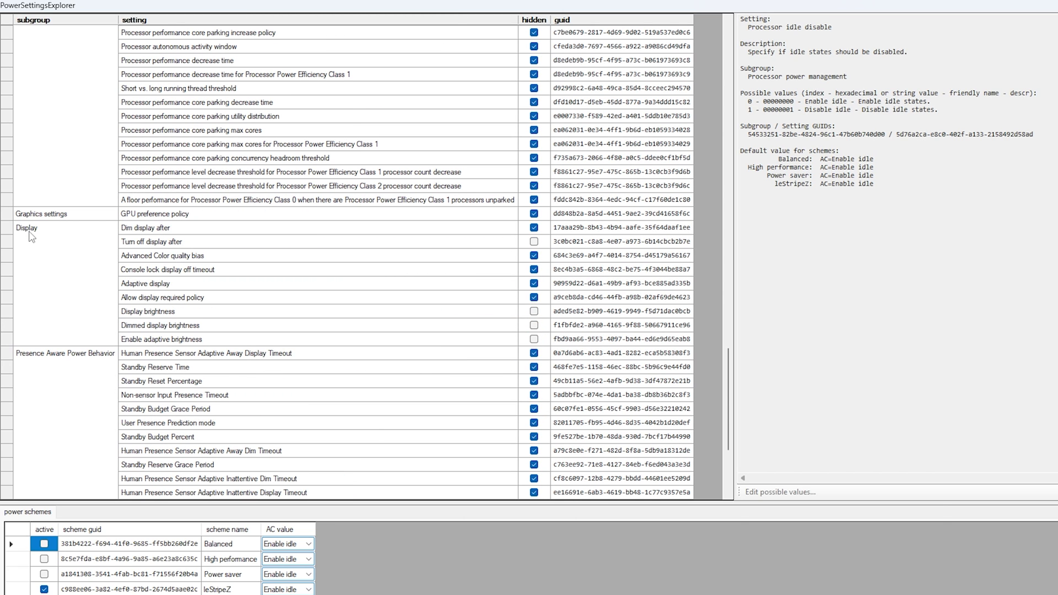
{"action": "left_click", "coordinate": [30, 230]}
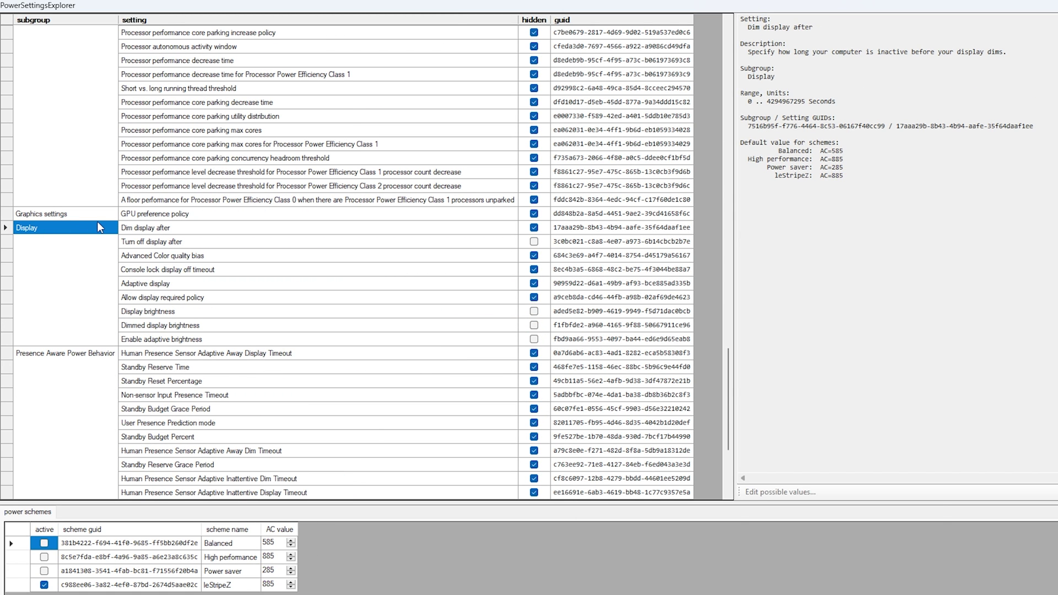
{"action": "left_click", "coordinate": [137, 244]}
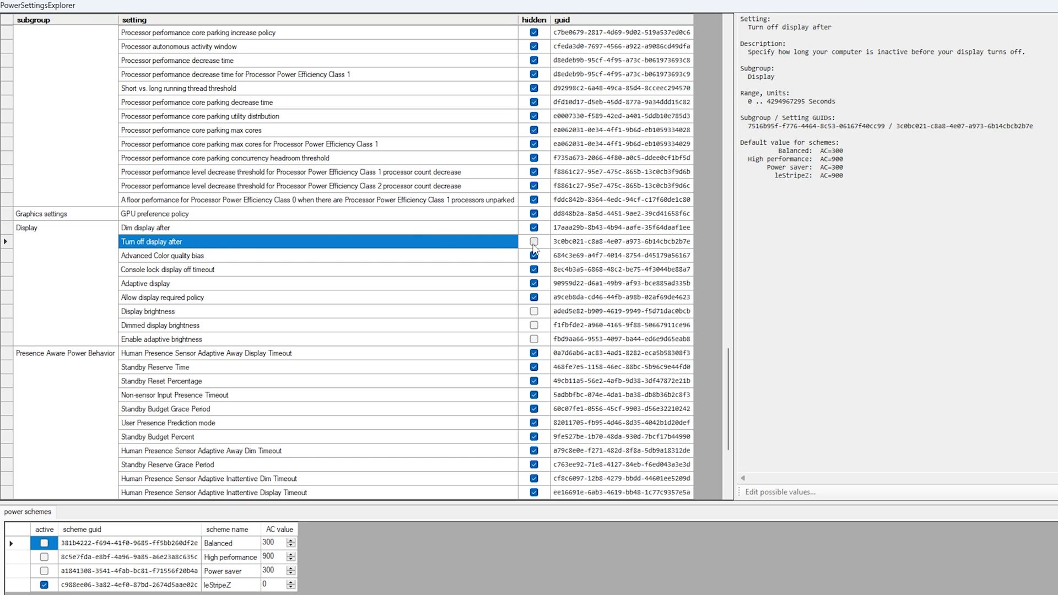
{"action": "scroll", "coordinate": [344, 325], "scroll_direction": "down", "scroll_amount": 3}
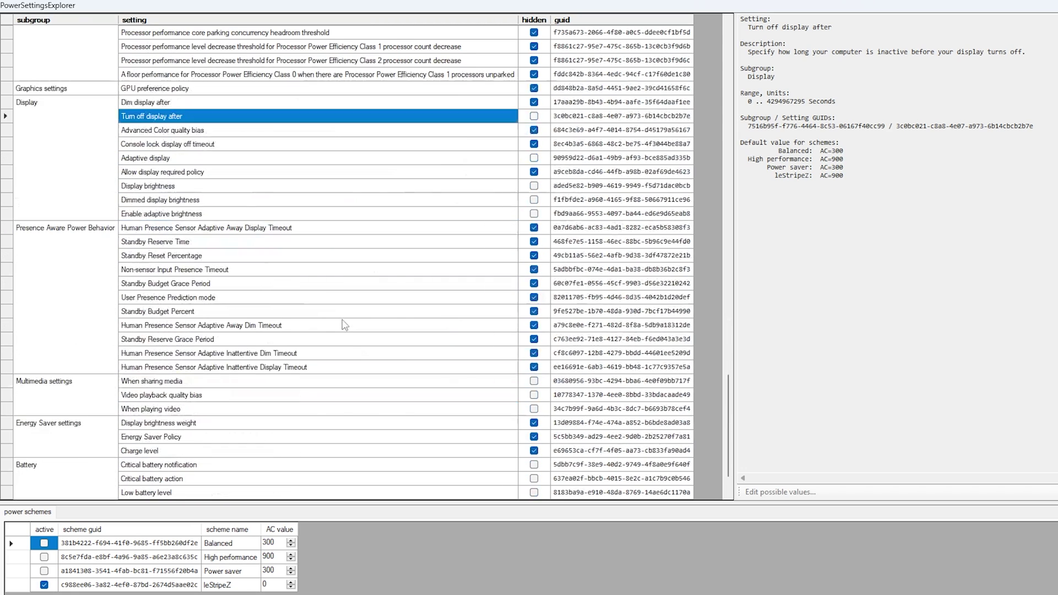
{"action": "scroll", "coordinate": [341, 326], "scroll_direction": "up", "scroll_amount": 5}
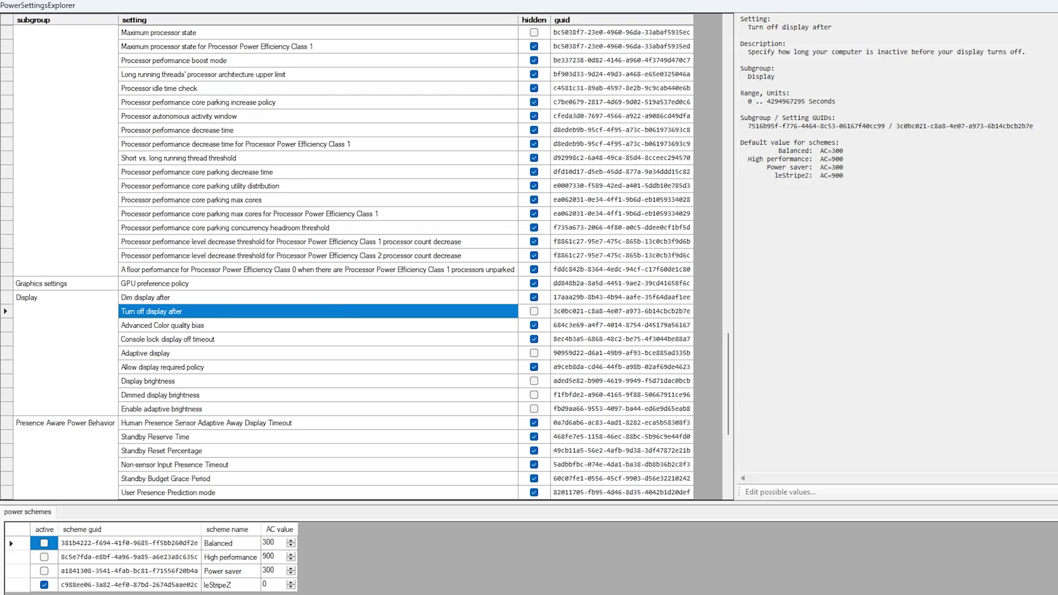